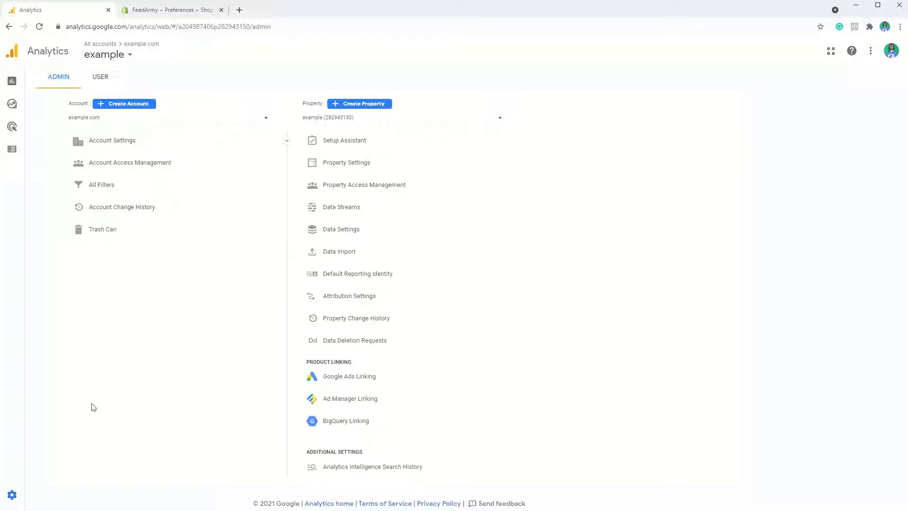
# Start creating a new Analytics property in the example.com account and name it "example"
pyautogui.click(37, 499)
pyautogui.click(371, 106)
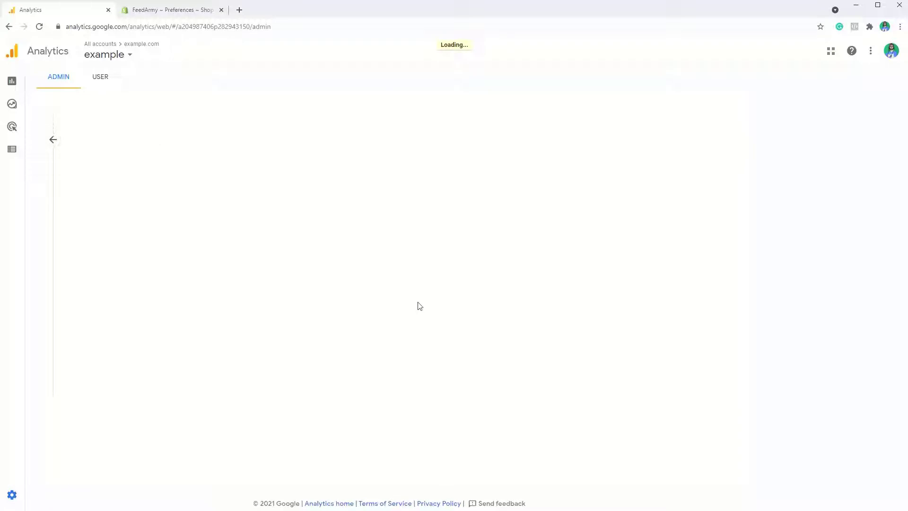
pyautogui.click(221, 244)
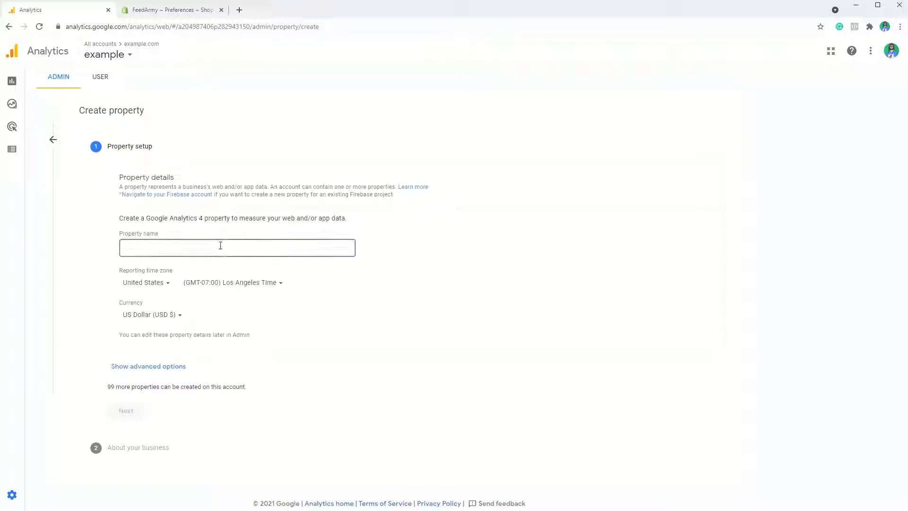
pyautogui.write('example')
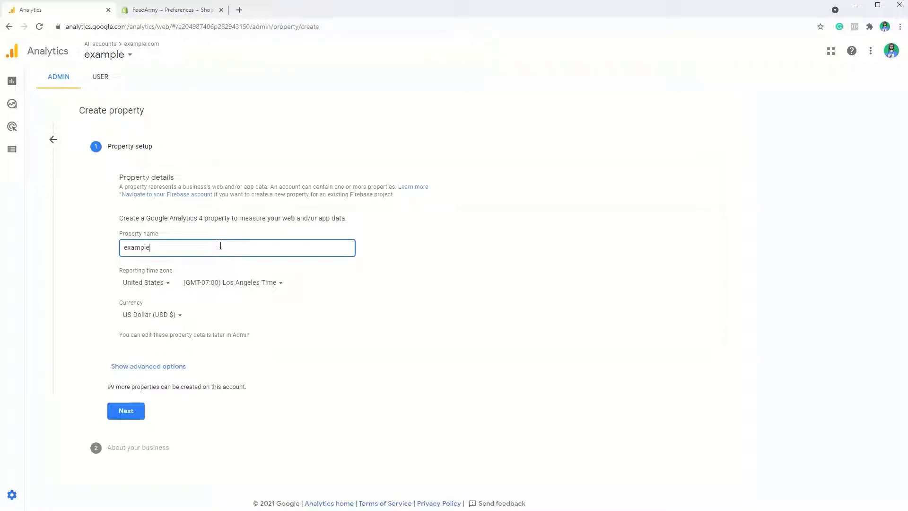
pyautogui.click(127, 372)
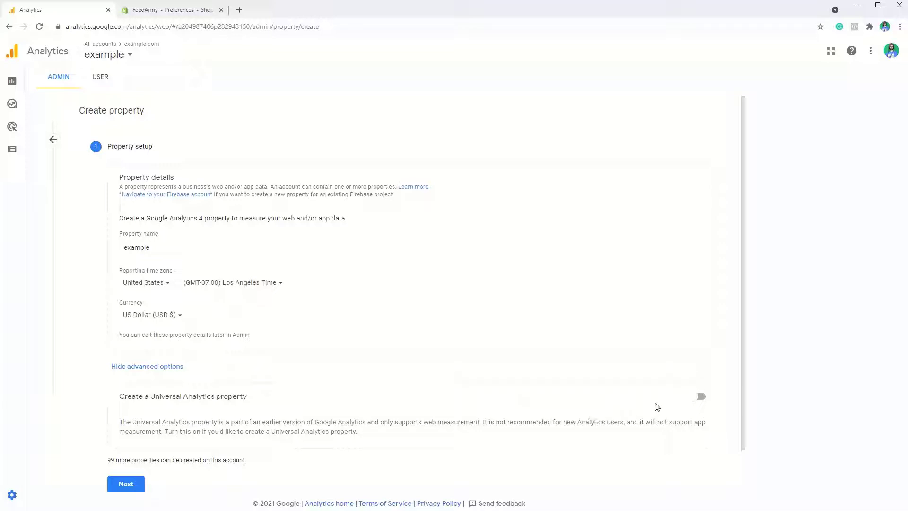
pyautogui.click(695, 398)
pyautogui.scroll(-2, 223, 383)
pyautogui.click(223, 378)
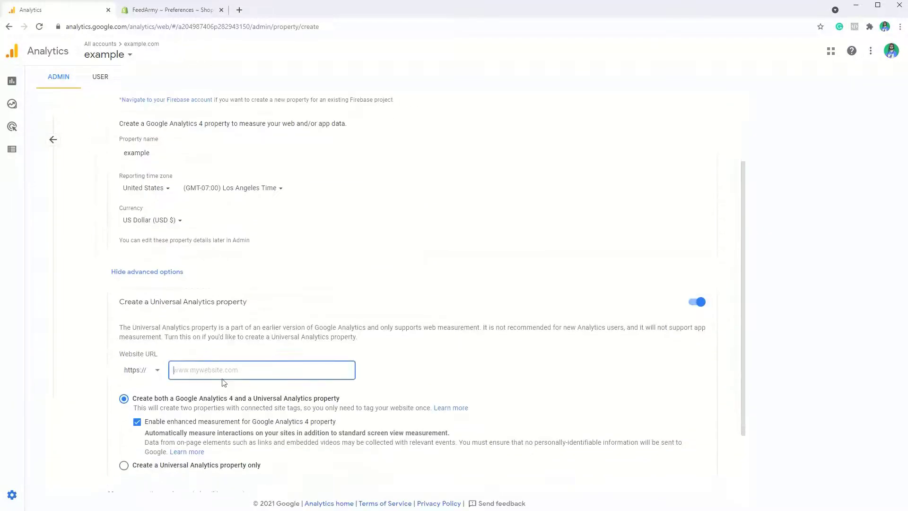
pyautogui.write('example.com')
pyautogui.scroll(-2, 308, 370)
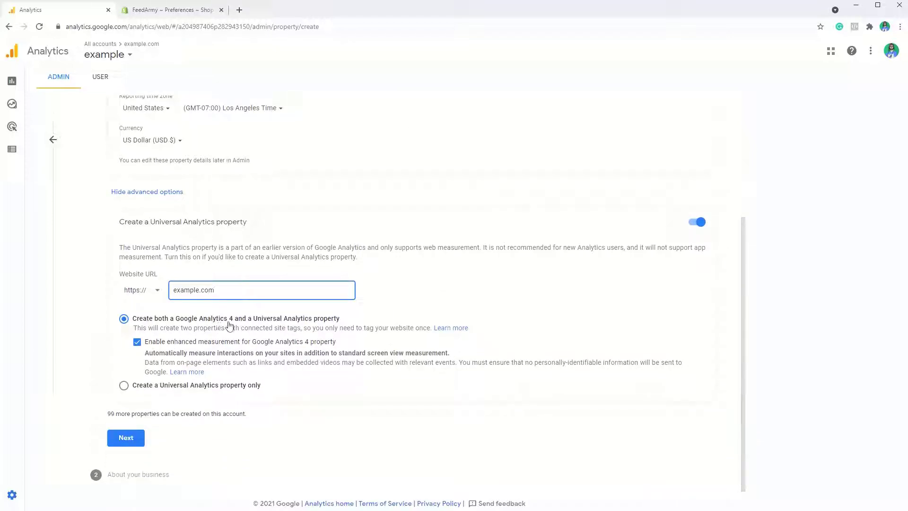
pyautogui.click(154, 385)
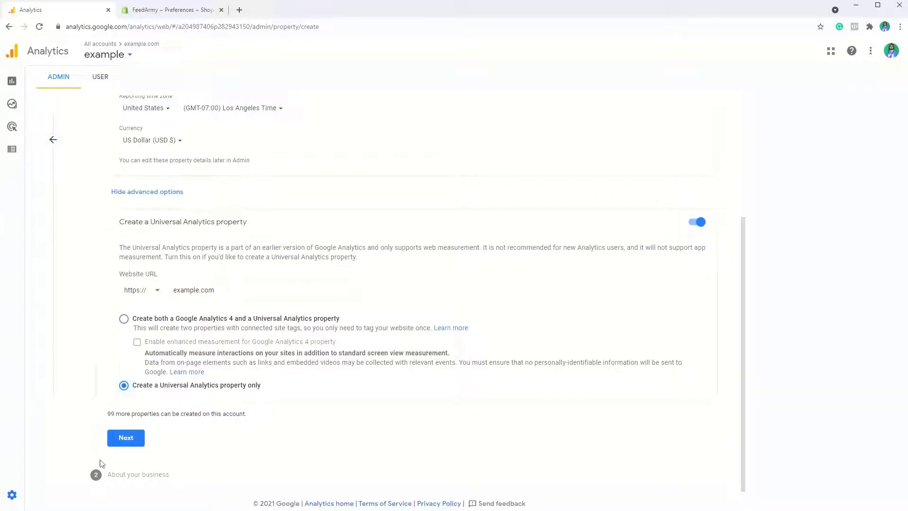
pyautogui.click(121, 445)
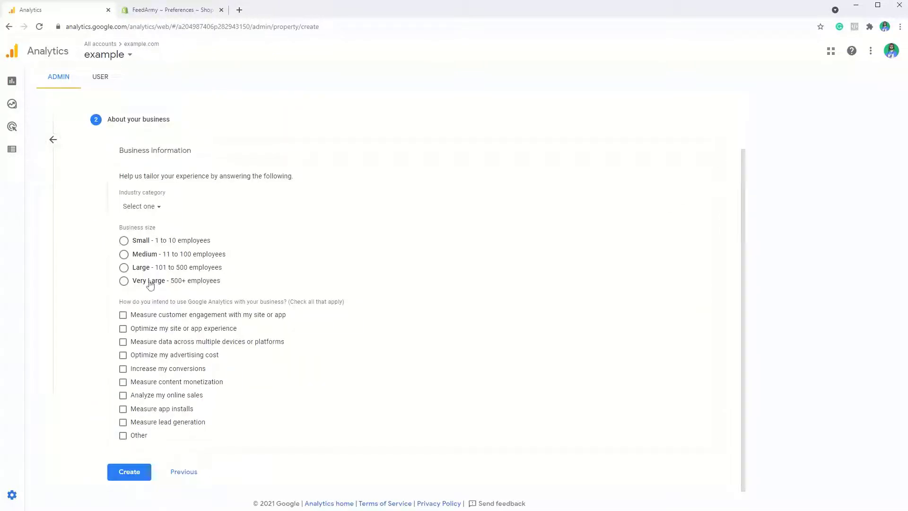
# Set the industry category to Other, business size to Small and intended use to Other, and create the property
pyautogui.click(141, 207)
pyautogui.scroll(-5, 183, 369)
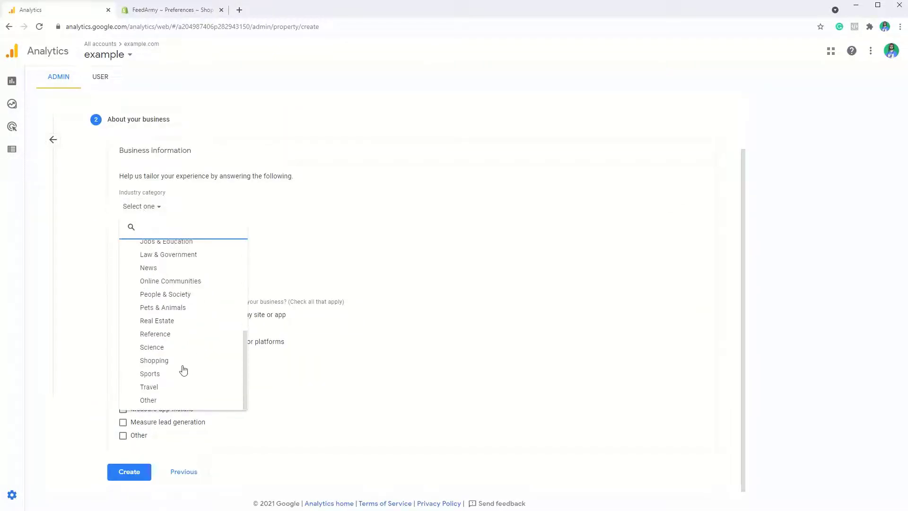
pyautogui.click(170, 402)
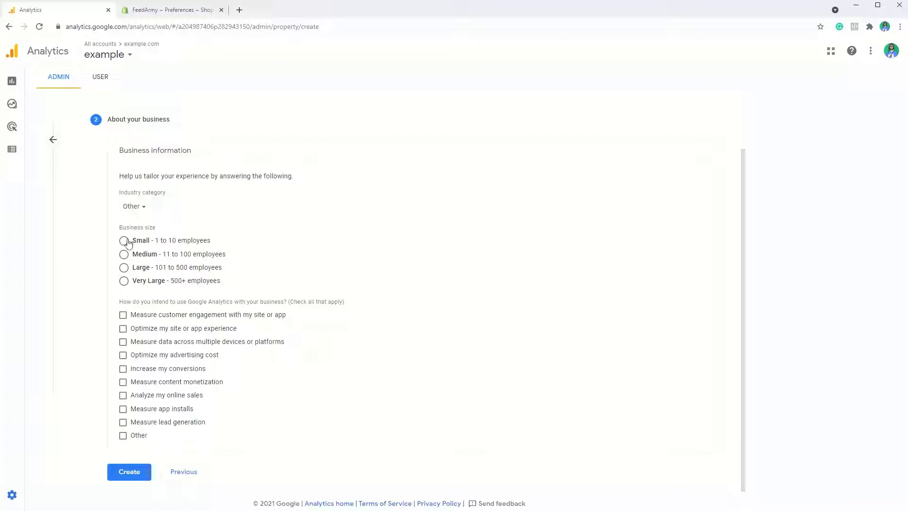
pyautogui.click(124, 242)
pyautogui.click(119, 436)
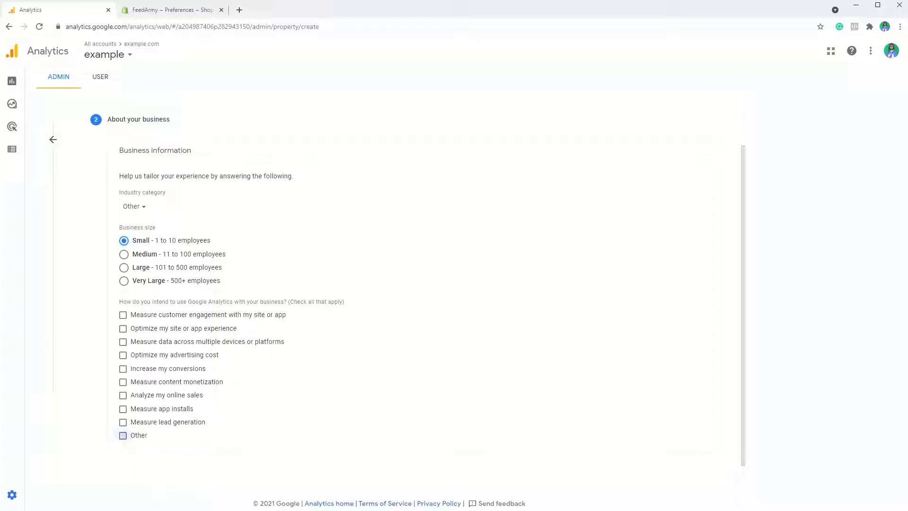
pyautogui.click(169, 453)
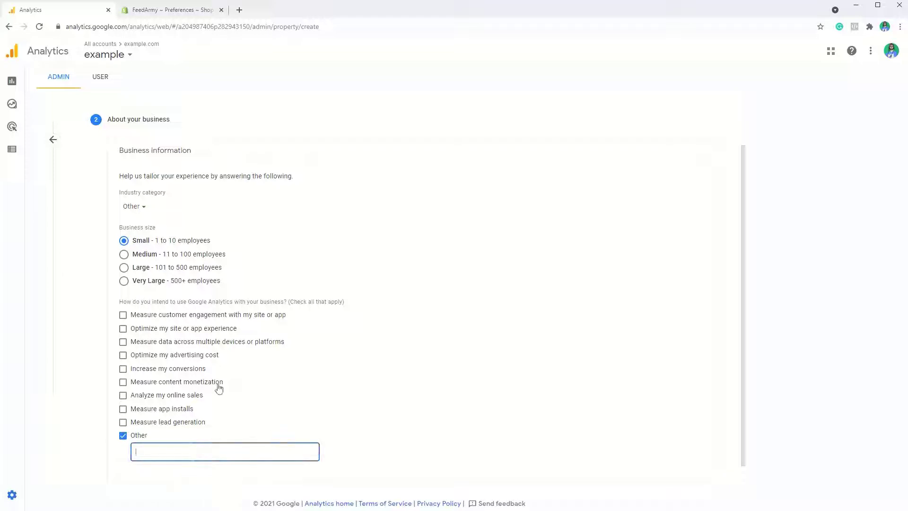
pyautogui.scroll(-1, 217, 385)
pyautogui.click(126, 472)
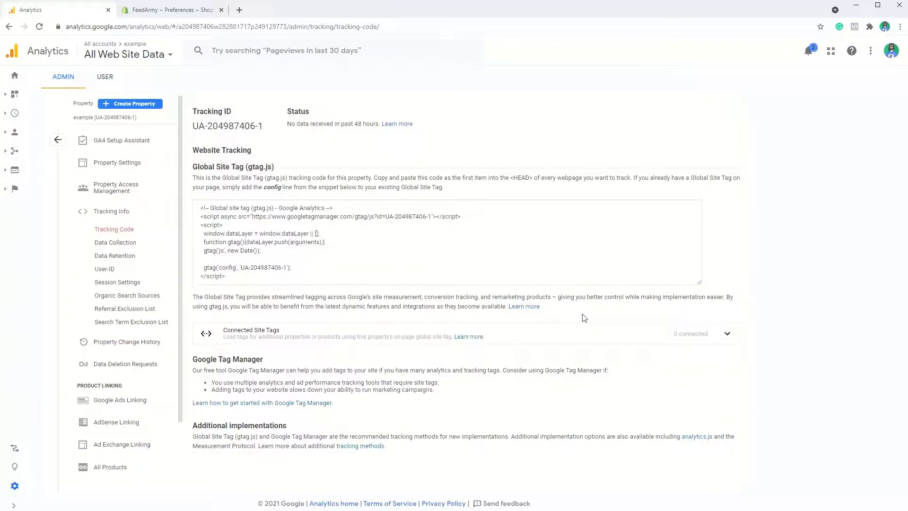
# Copy the Global Site Tag code into the Google Analytics account field of the Shopify store preferences and save
pyautogui.click(361, 268)
pyautogui.hotkey('ctrl', 'c')
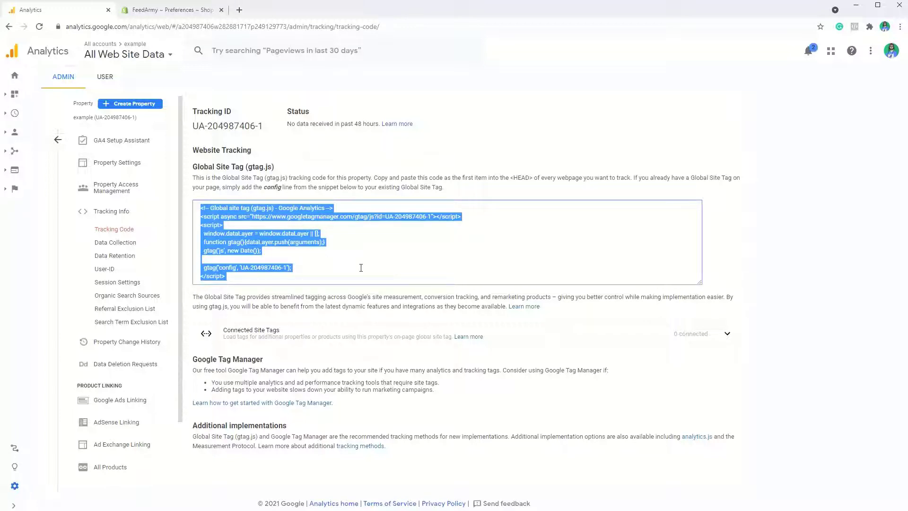
pyautogui.click(170, 14)
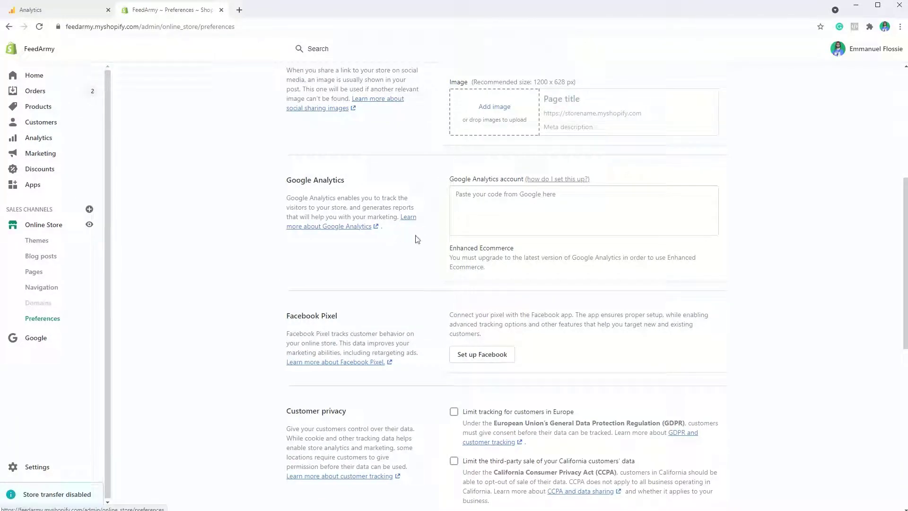
pyautogui.scroll(6, 376, 228)
pyautogui.scroll(-1, 376, 228)
pyautogui.scroll(-4, 376, 228)
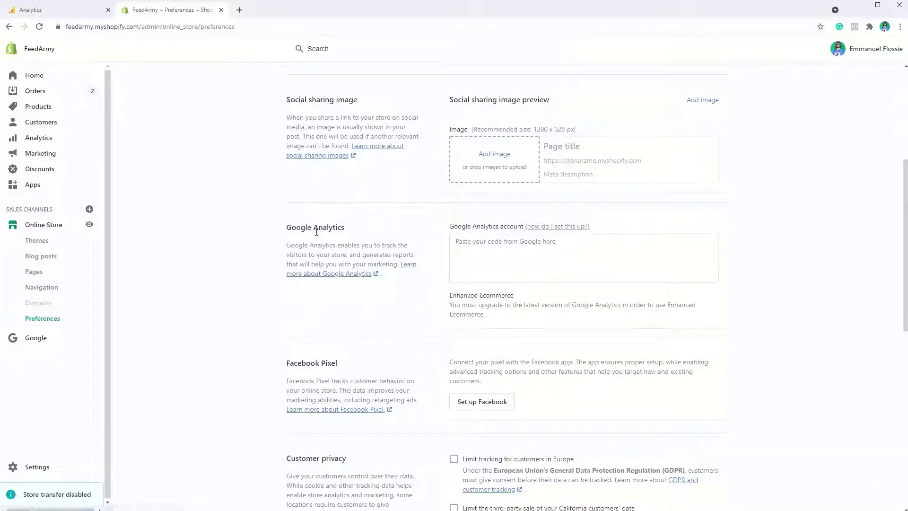
pyautogui.click(562, 263)
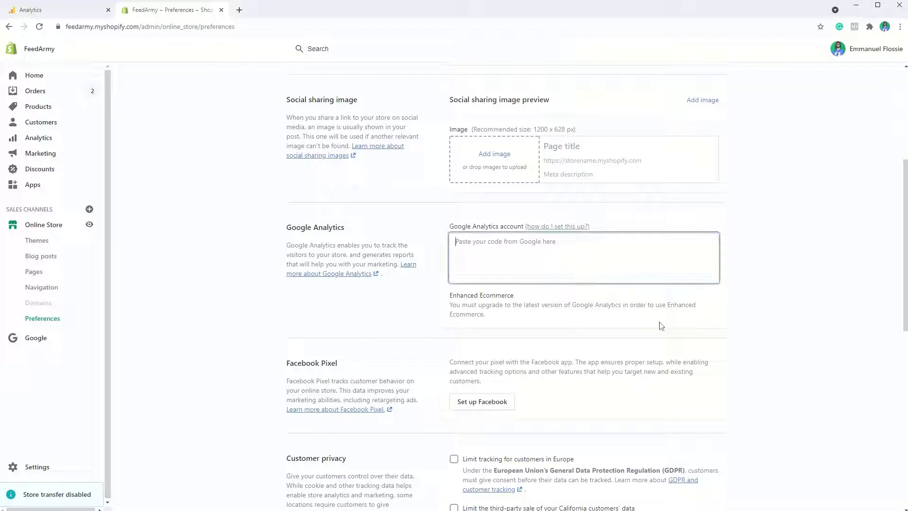
pyautogui.hotkey('ctrl', 'v')
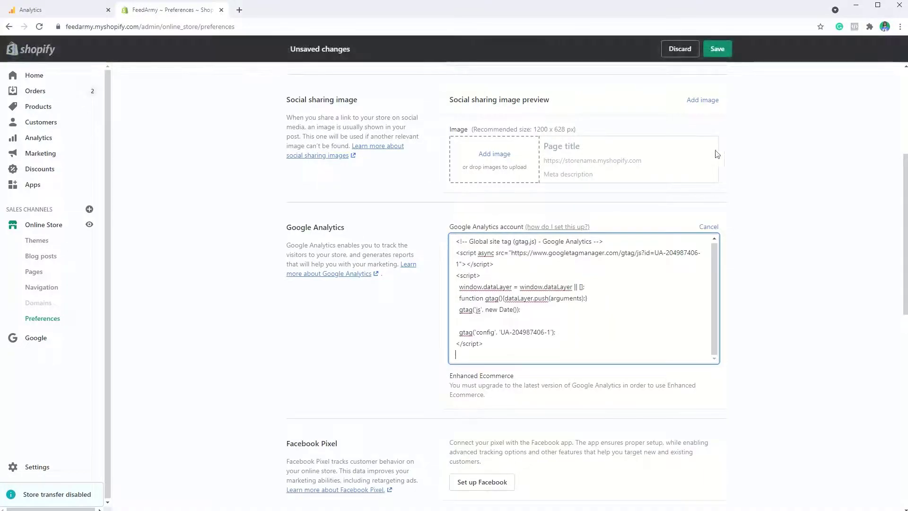
pyautogui.click(717, 49)
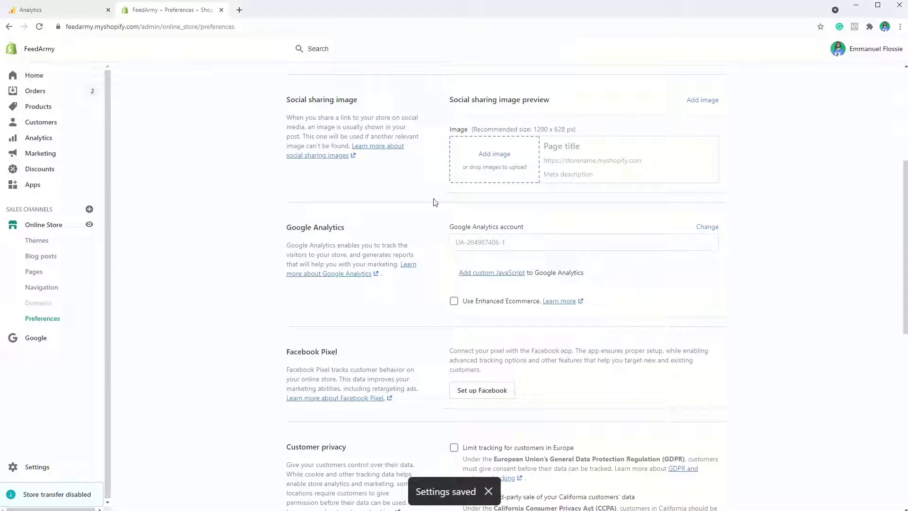
# Enable Enhanced Ecommerce and open the field for custom Google Analytics JavaScript
pyautogui.click(454, 301)
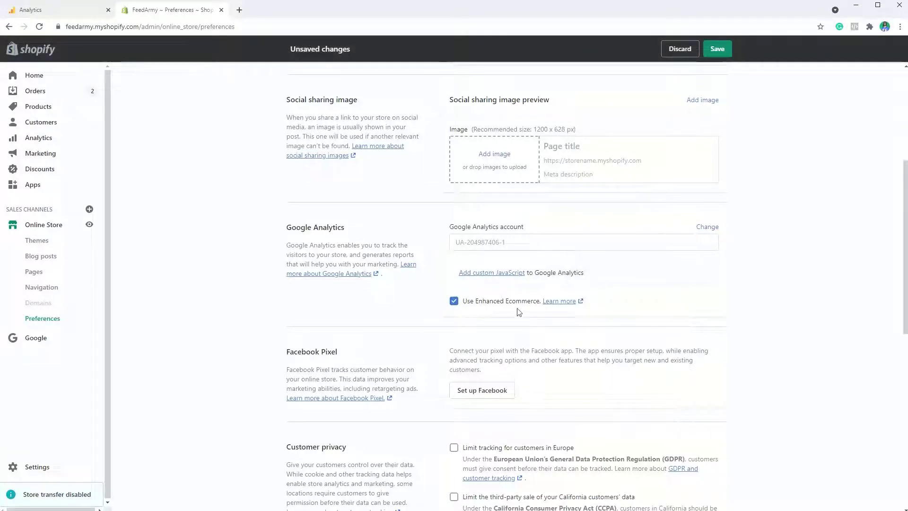
pyautogui.click(477, 278)
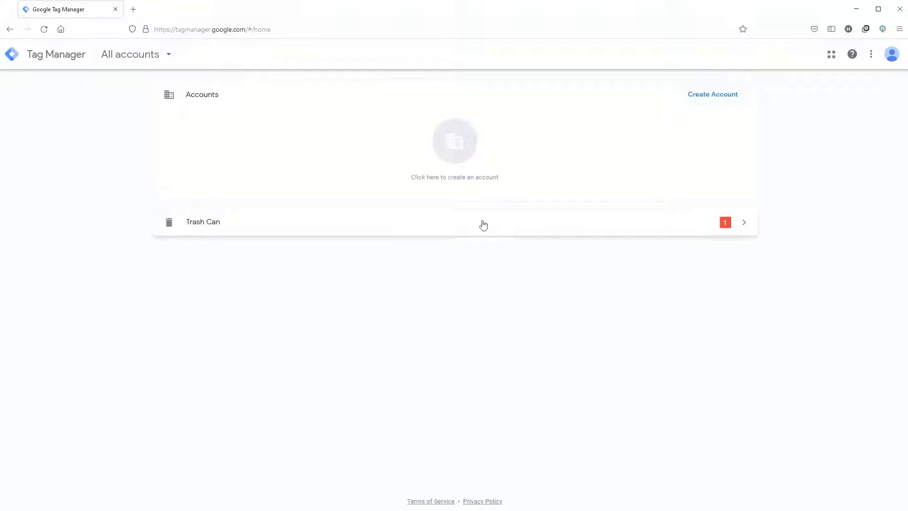
# In Google Tag Manager, start a new account and name it example.com
pyautogui.click(707, 97)
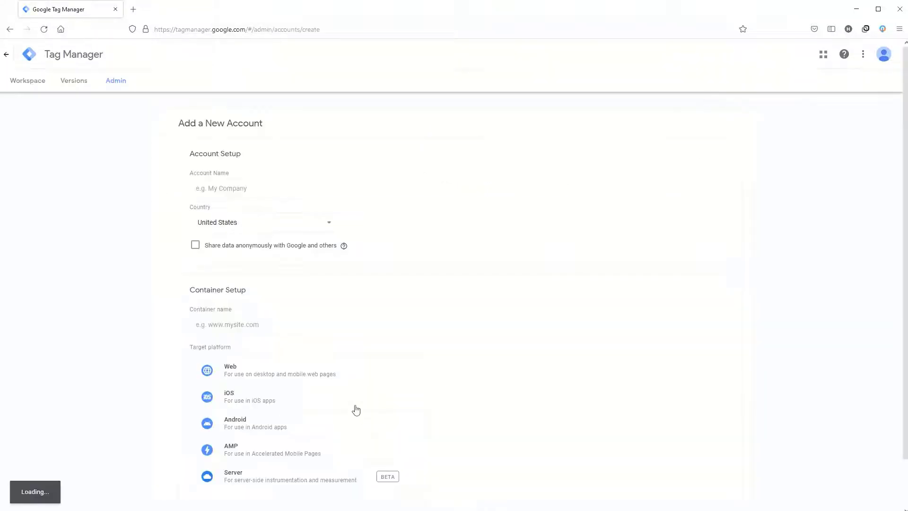
pyautogui.click(226, 189)
pyautogui.write('e')
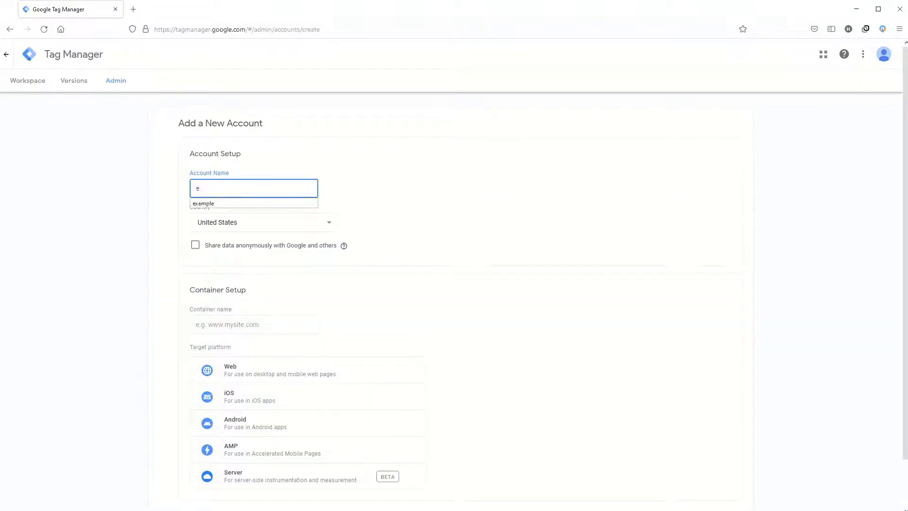
pyautogui.write('xample.com')
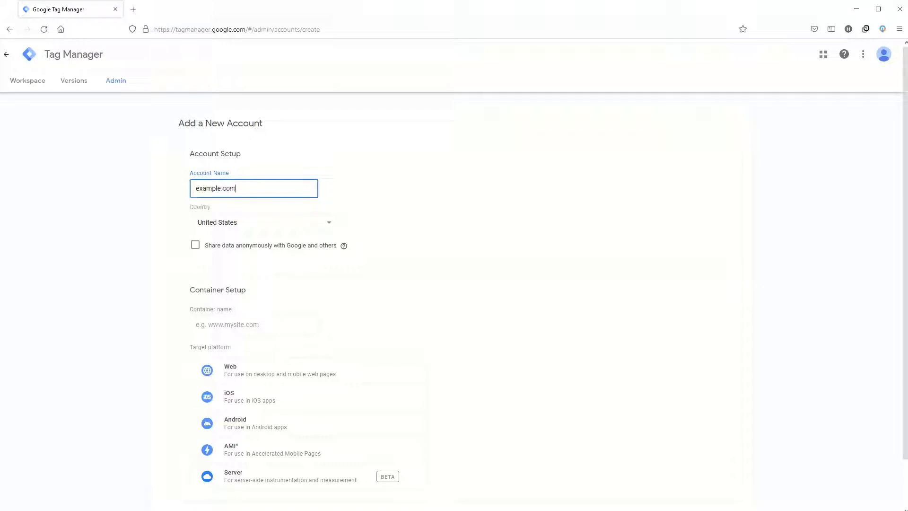
# Name the container example.com and choose Web as its target platform
pyautogui.click(281, 324)
pyautogui.write('e')
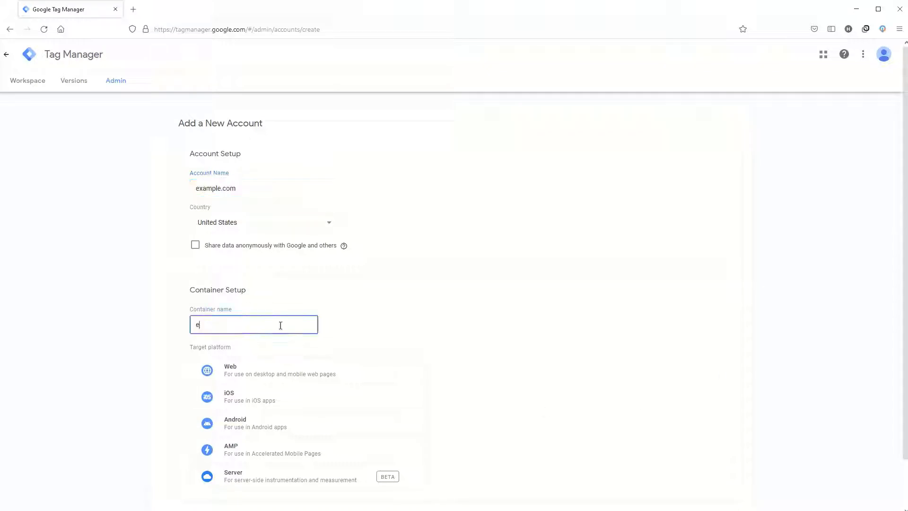
pyautogui.write('xample.co')
pyautogui.press('BackSpace')
pyautogui.write('p')
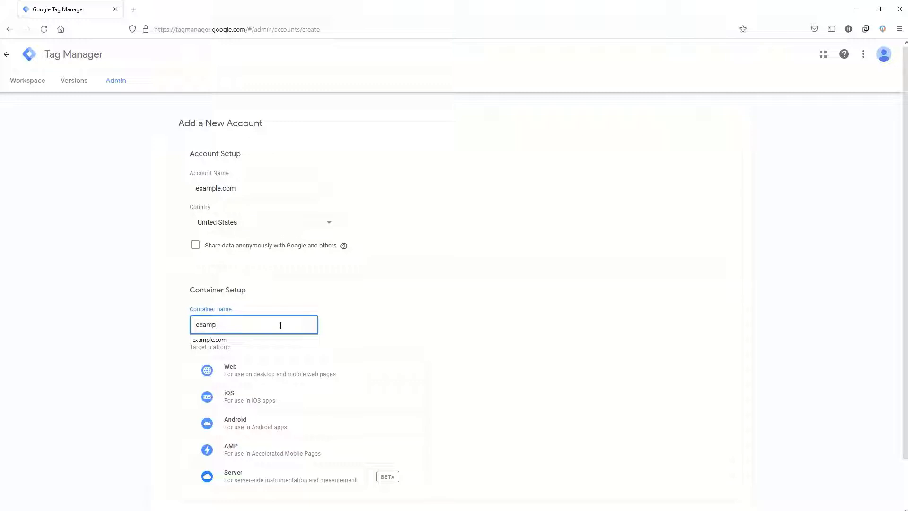
pyautogui.write('le.com')
pyautogui.click(268, 377)
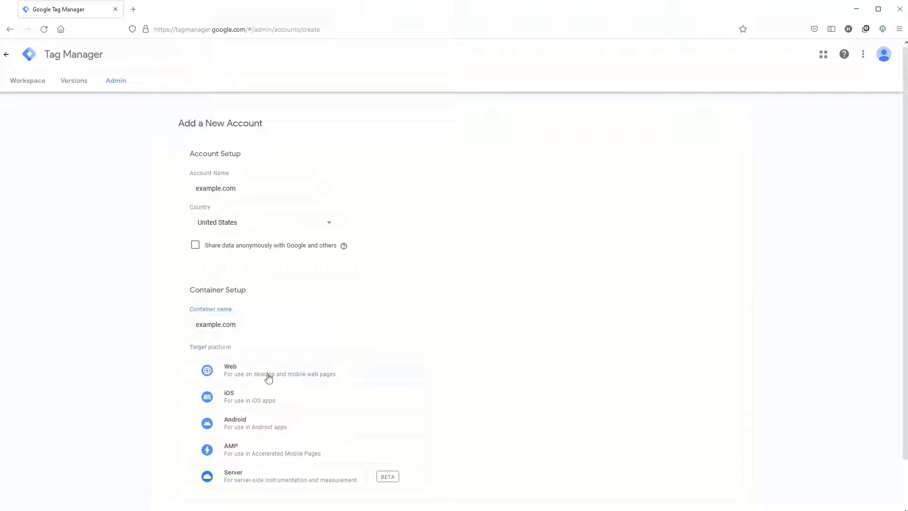
# Create the account, accept the Data Processing Terms and the Terms of Service, and dismiss the installation code dialog
pyautogui.scroll(-2, 523, 320)
pyautogui.click(201, 469)
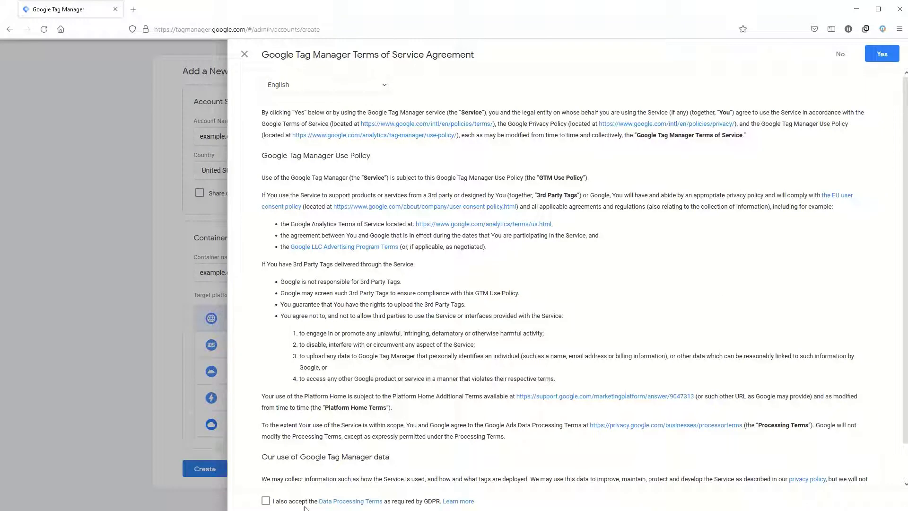
pyautogui.click(265, 502)
pyautogui.click(882, 54)
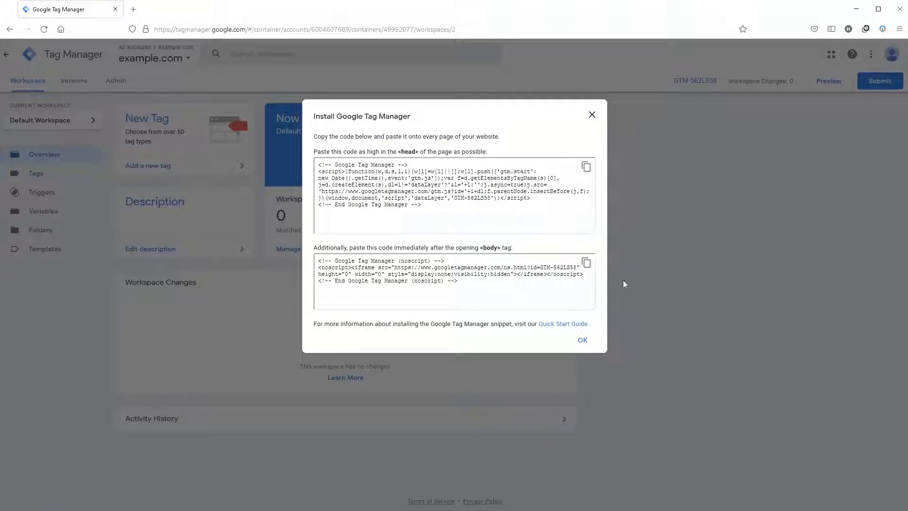
pyautogui.click(592, 115)
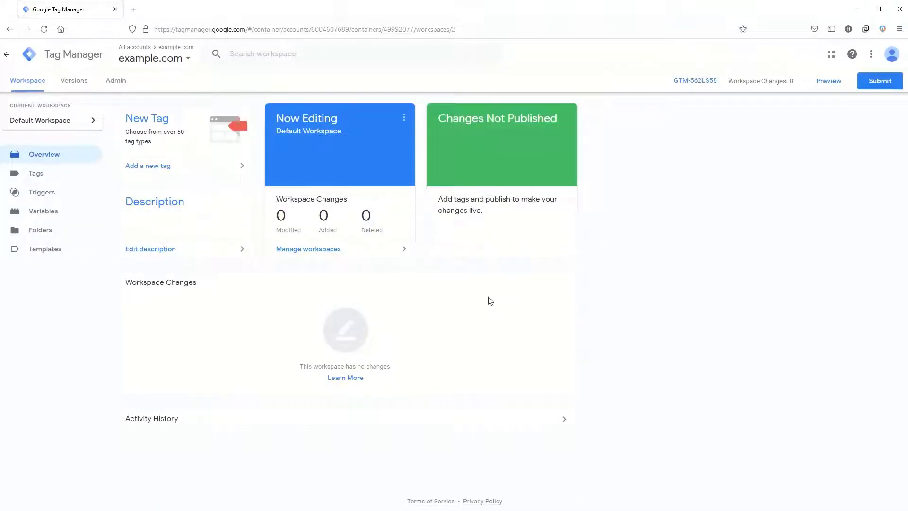
# Copy the container's head installation JavaScript without its script tags and paste it into Shopify's Additional Google Analytics JavaScript field
pyautogui.click(116, 87)
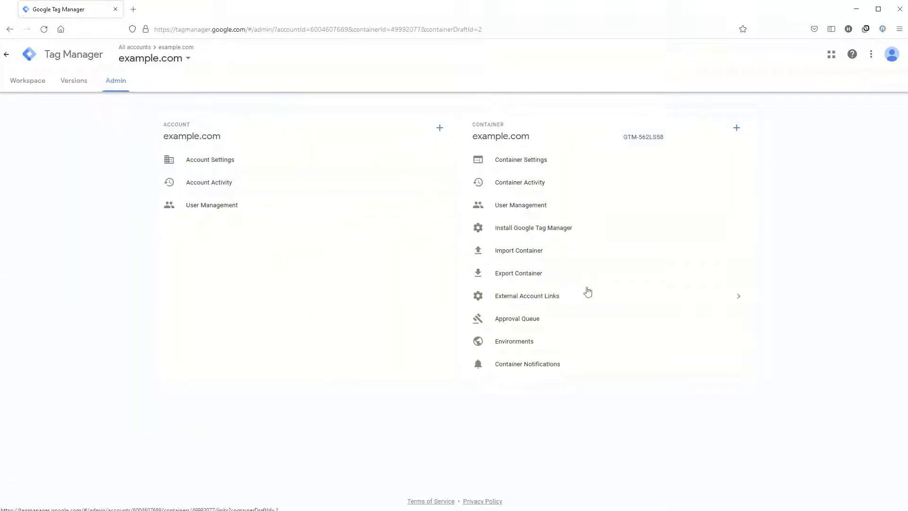
pyautogui.click(510, 231)
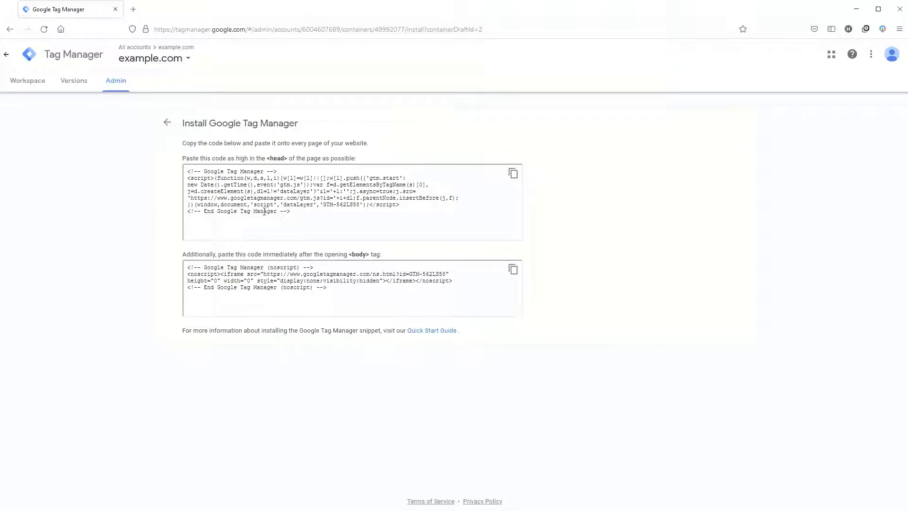
pyautogui.click(367, 204)
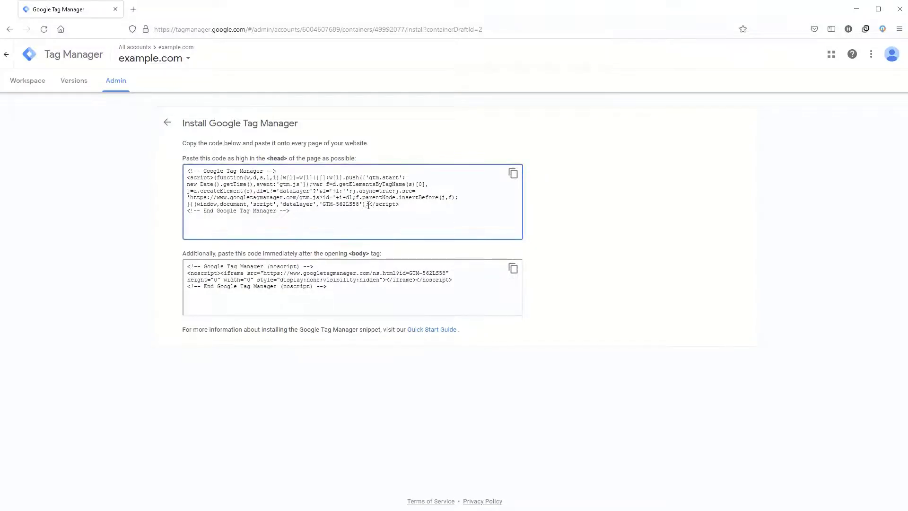
pyautogui.moveTo(368, 204); pyautogui.dragTo(215, 180)
pyautogui.hotkey('ctrl', 'c')
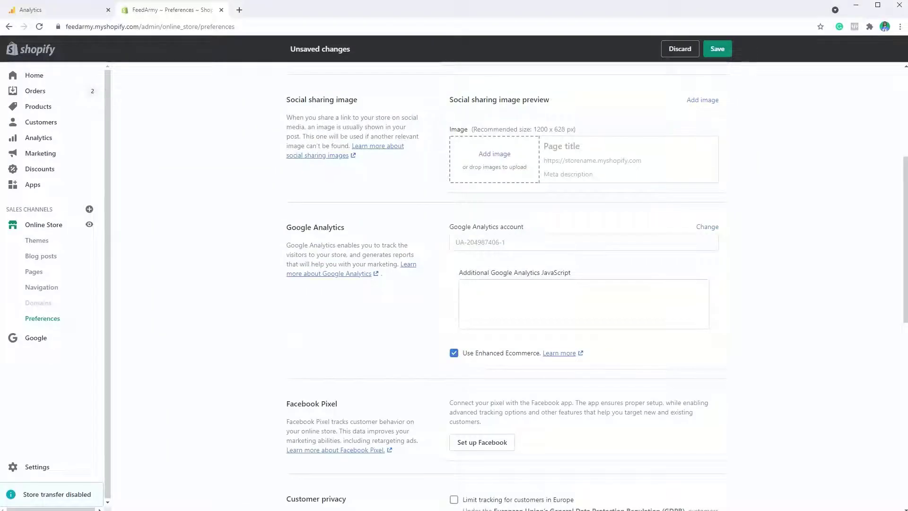
pyautogui.click(497, 306)
pyautogui.hotkey('ctrl', 'v')
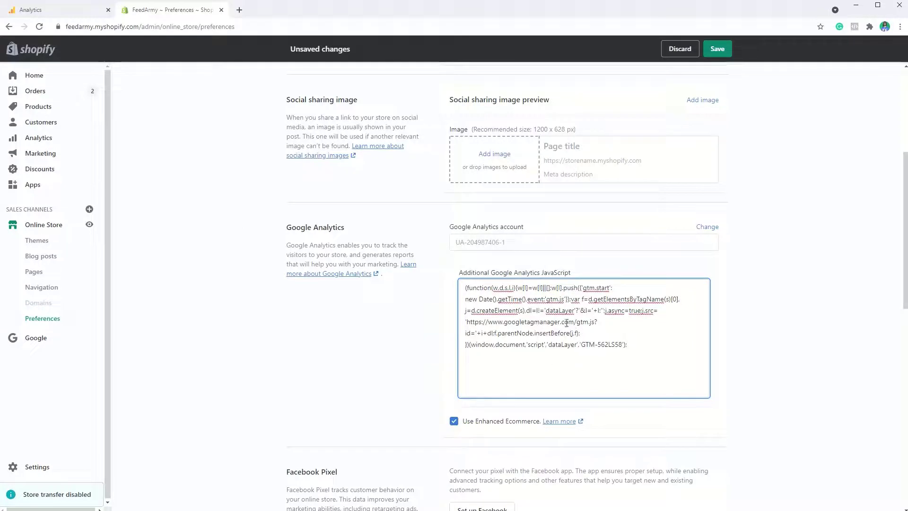
# Save the Shopify preferences containing the Tag Manager script
pyautogui.click(719, 50)
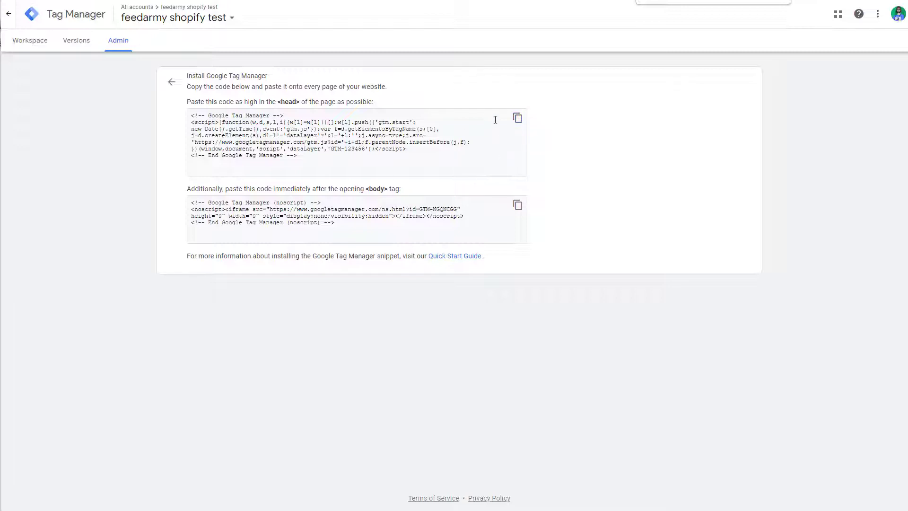
# Copy the complete head installation code from Tag Manager and paste it into the order status page's Additional scripts in Shopify's checkout settings
pyautogui.click(517, 118)
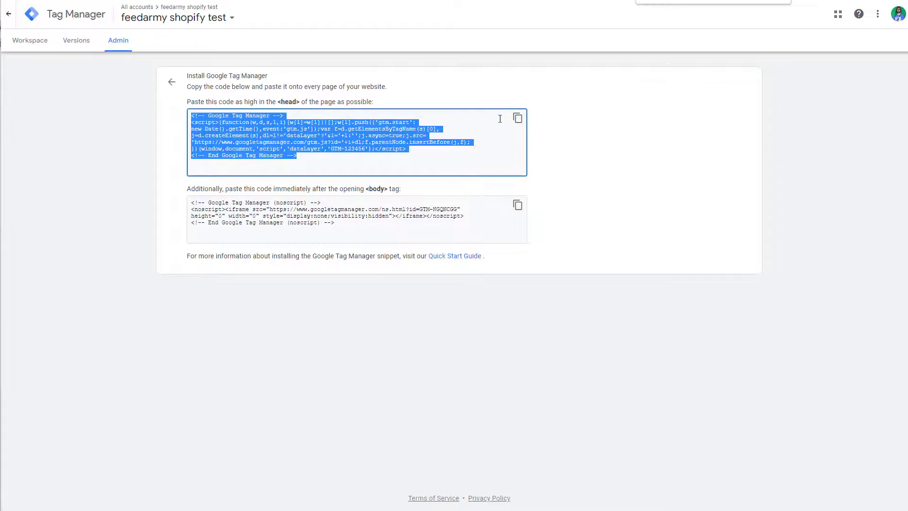
pyautogui.click(517, 118)
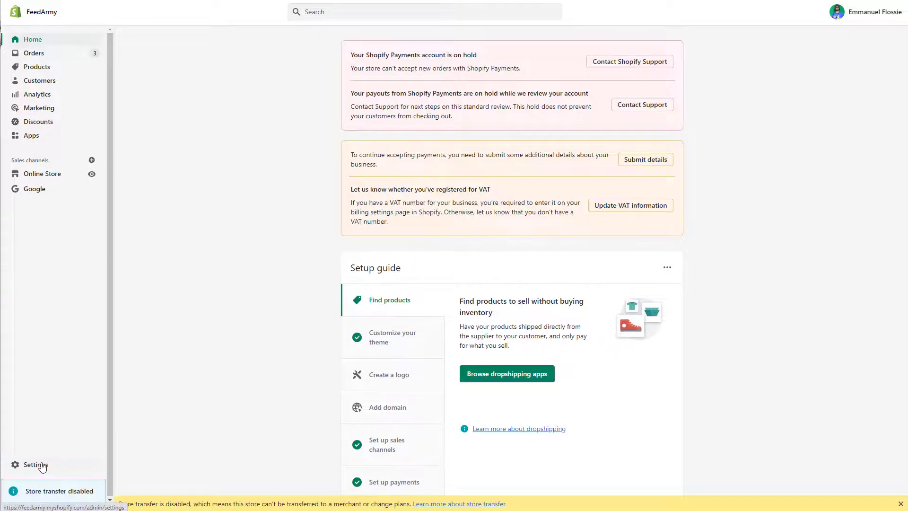
pyautogui.click(41, 467)
pyautogui.click(246, 202)
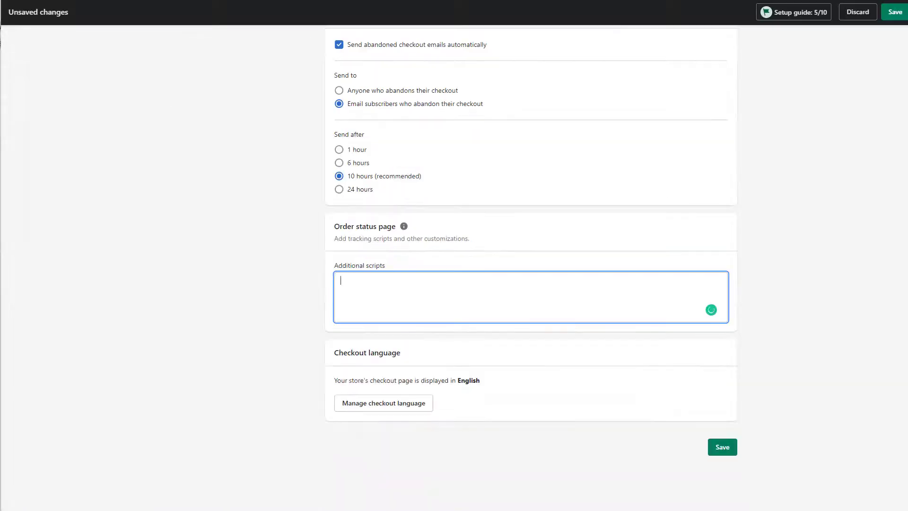
pyautogui.scroll(12, 443, 161)
pyautogui.scroll(4, 442, 161)
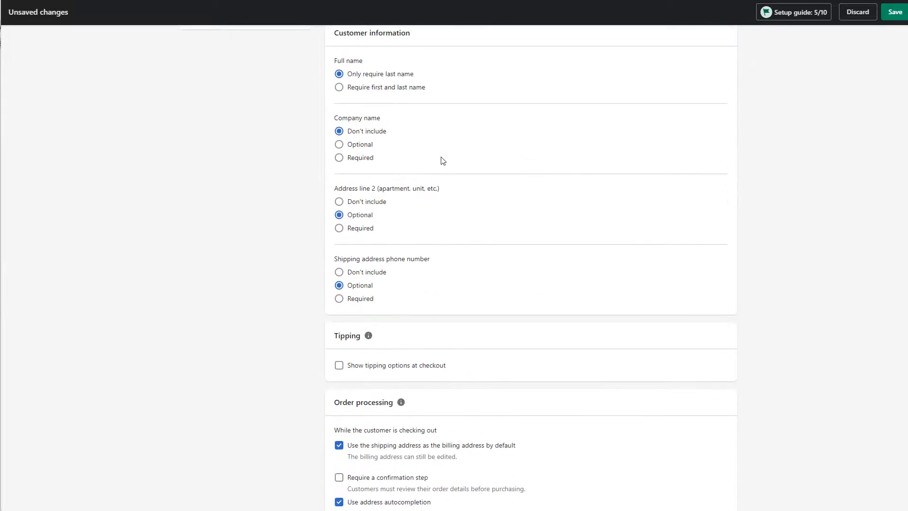
pyautogui.scroll(-17, 442, 160)
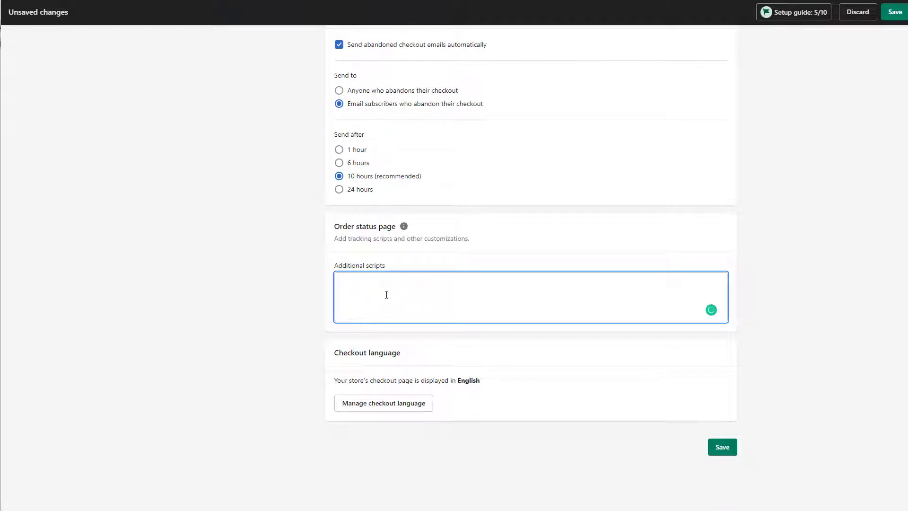
pyautogui.hotkey('ctrl', 'v')
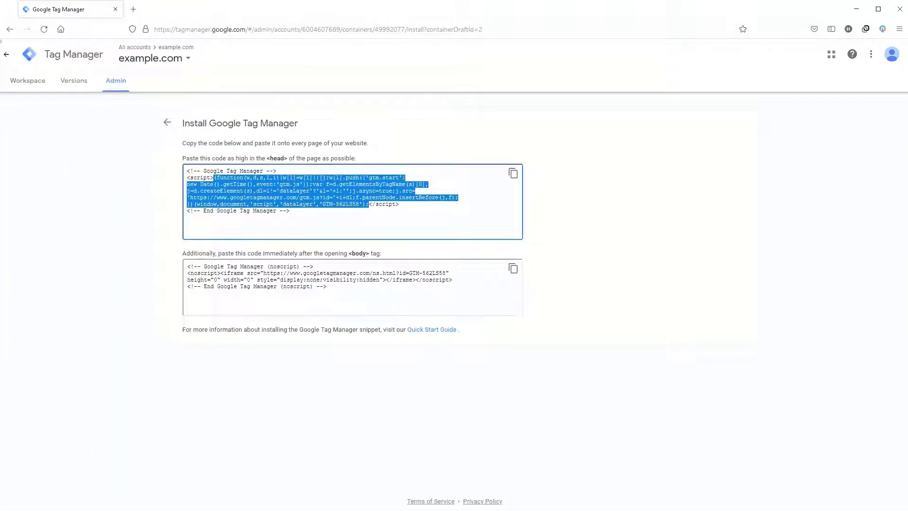
pyautogui.moveTo(324, 298); pyautogui.dragTo(189, 266)
pyautogui.click(281, 293)
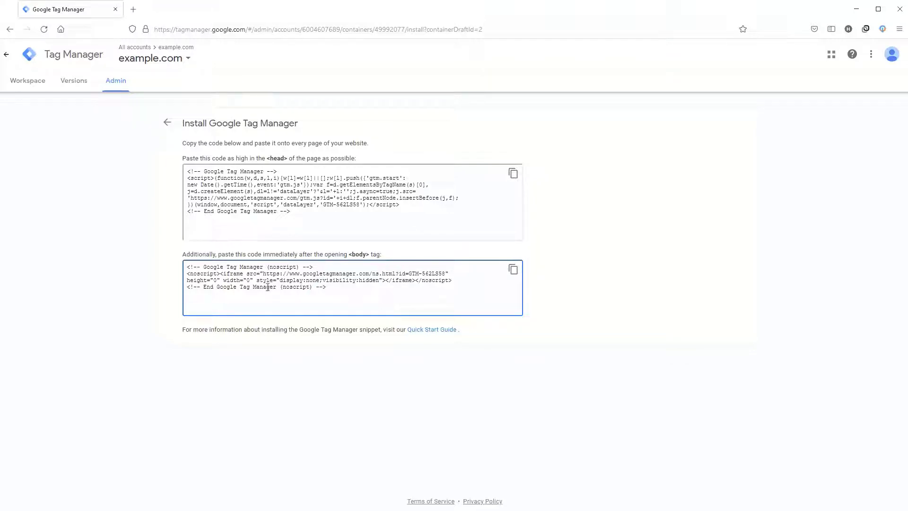
pyautogui.click(150, 154)
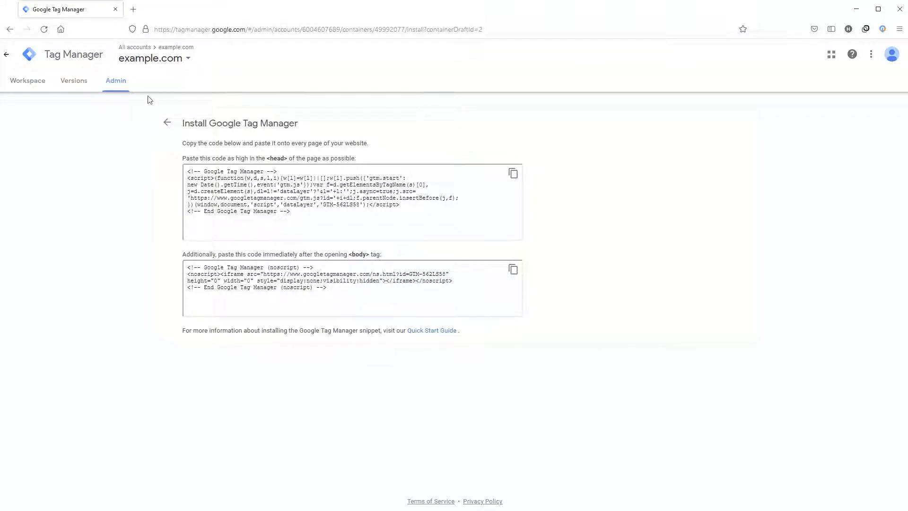
# In the example.com container's workspace in Tag Manager, add a new tag of type Google Analytics: GA4 Configuration
pyautogui.click(174, 126)
pyautogui.click(22, 87)
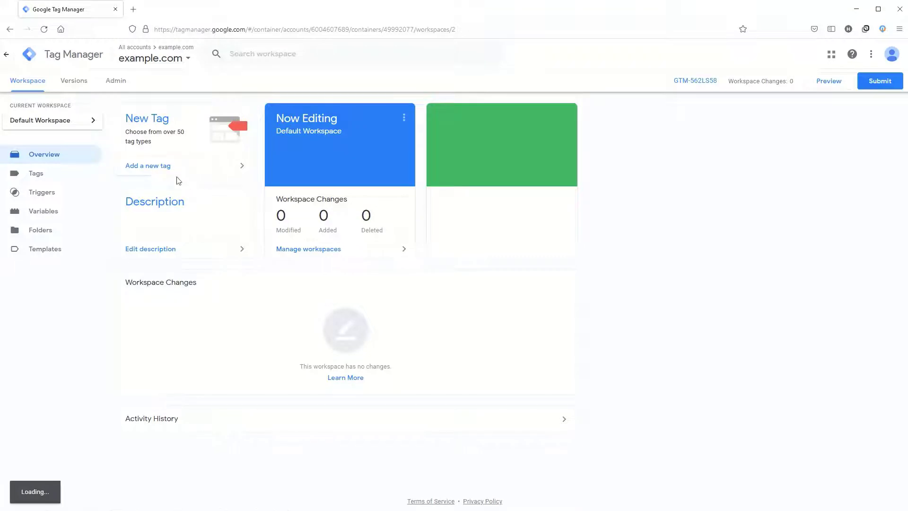
pyautogui.click(154, 167)
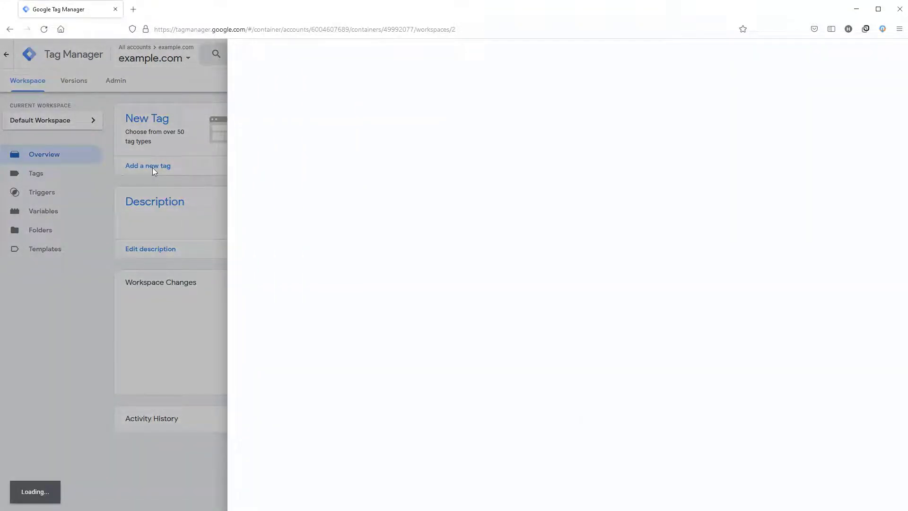
pyautogui.click(490, 142)
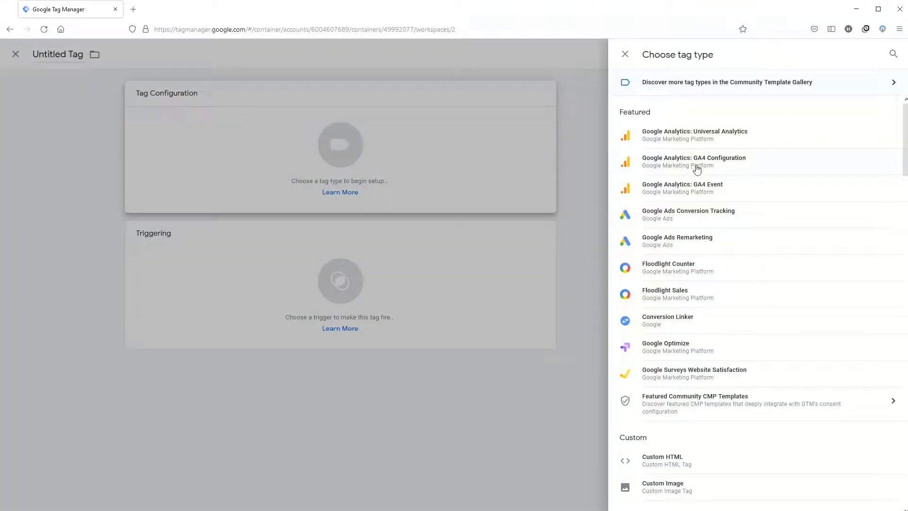
pyautogui.click(698, 169)
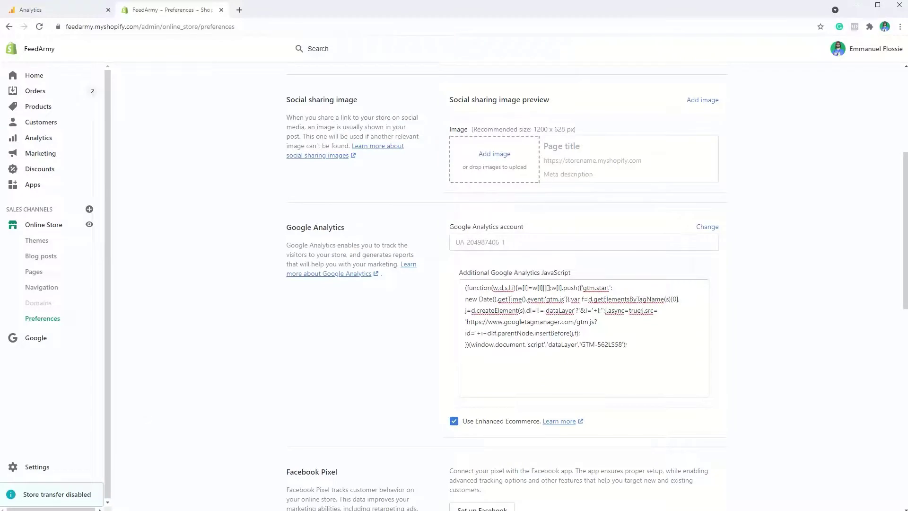
# In Google Analytics, create a new Google Analytics 4 property from the example property using the GA4 Setup Assistant
pyautogui.click(39, 8)
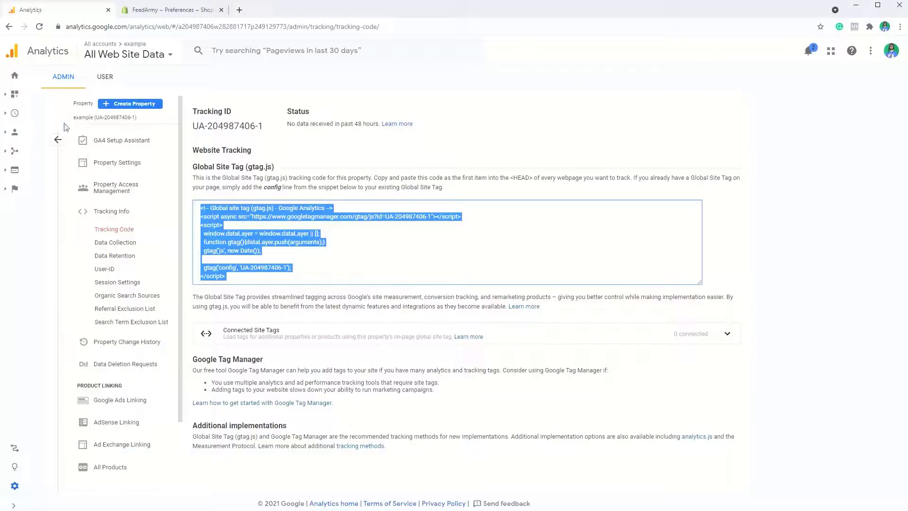
pyautogui.click(58, 139)
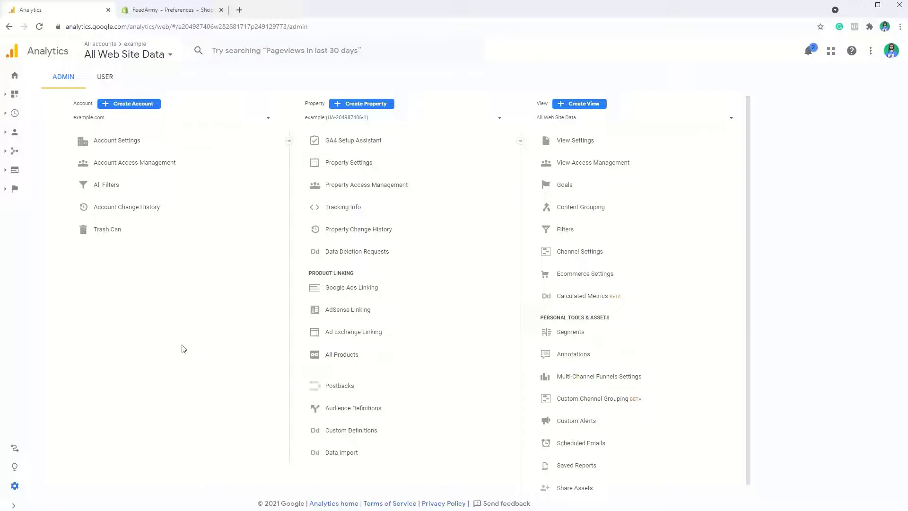
pyautogui.click(241, 207)
pyautogui.click(367, 141)
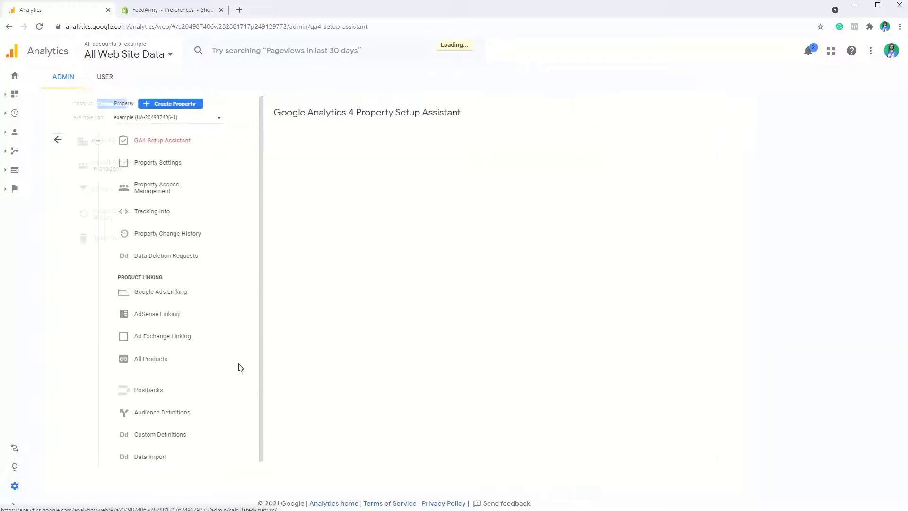
pyautogui.click(381, 234)
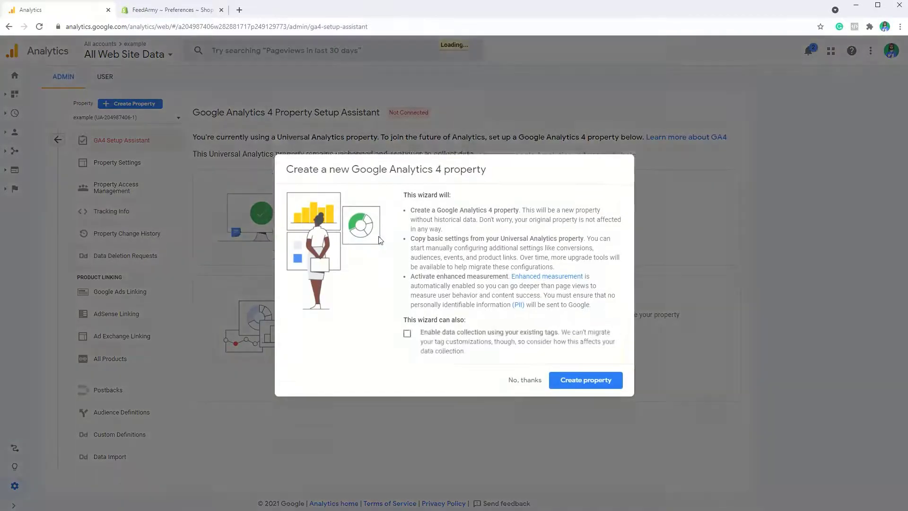
pyautogui.click(597, 400)
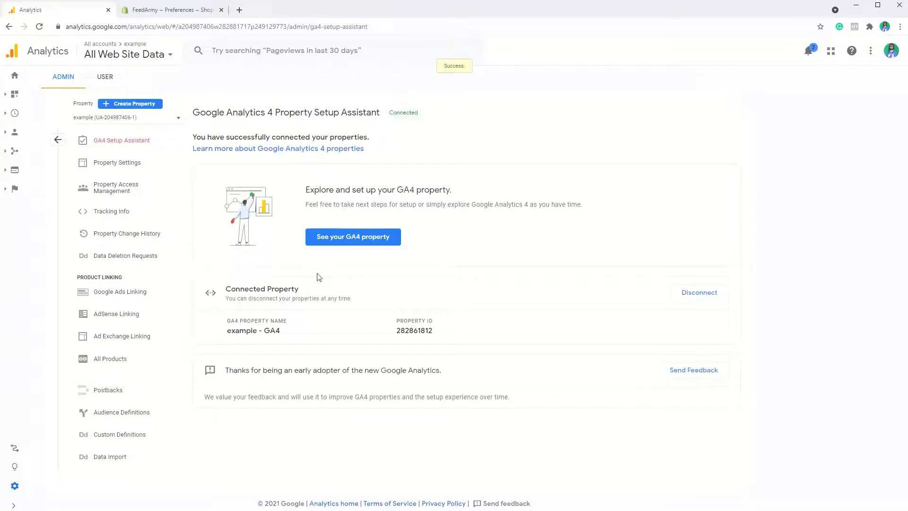
# Copy the Measurement ID from the GA4 property's example - GA4 data stream into the GA4 Configuration tag in Tag Manager
pyautogui.click(351, 239)
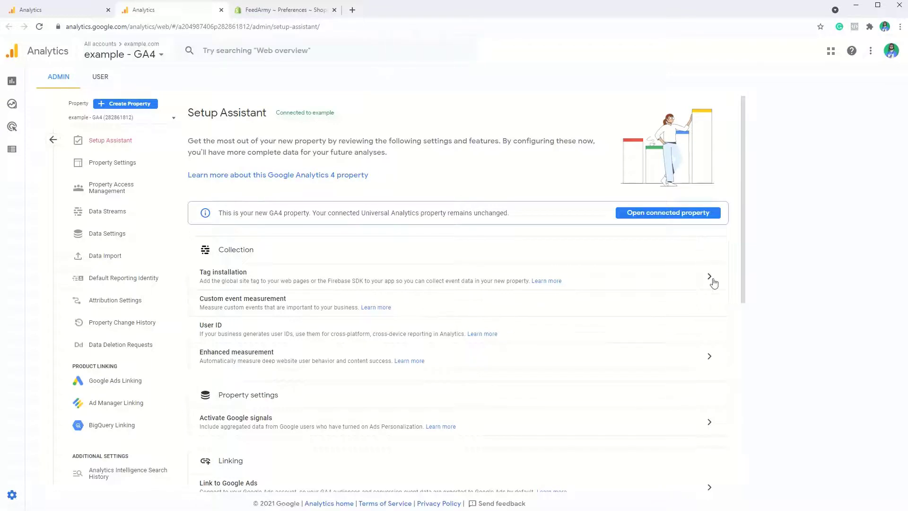
pyautogui.click(714, 283)
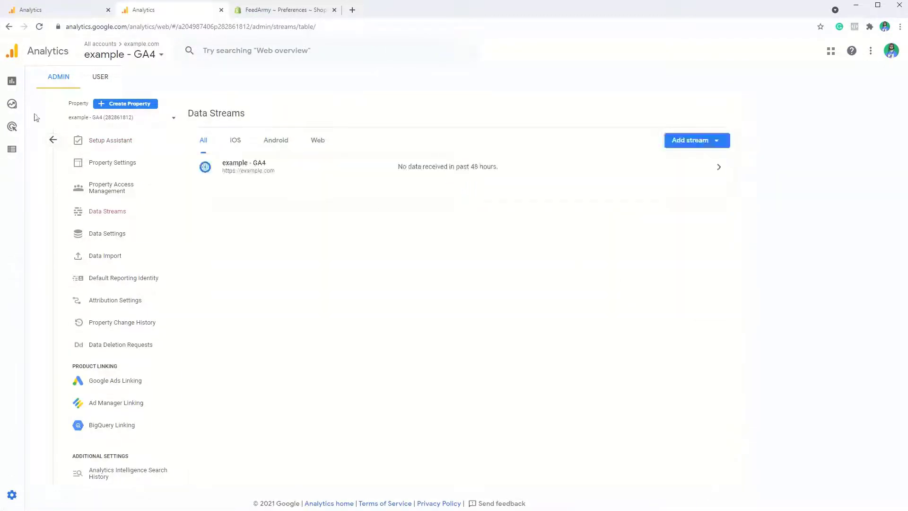
pyautogui.click(296, 172)
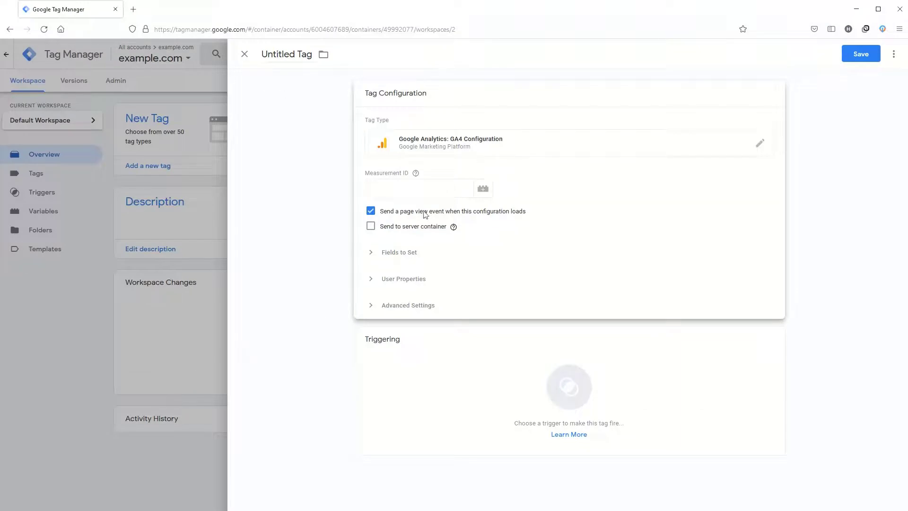
pyautogui.click(383, 195)
pyautogui.write('G-8028GVRLK4')
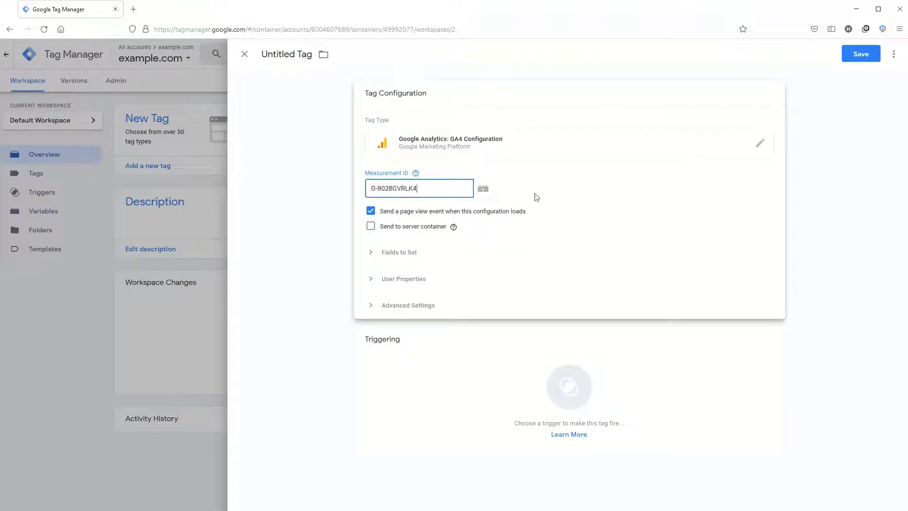
pyautogui.click(618, 195)
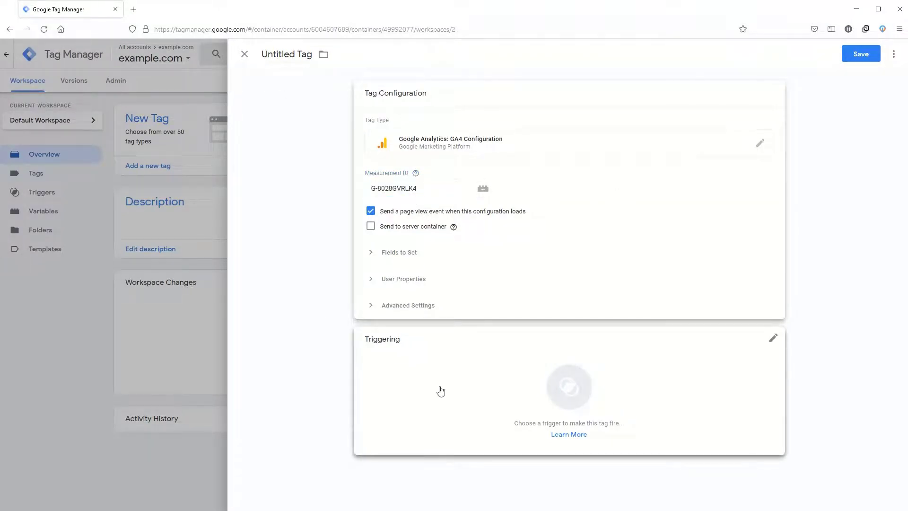
# Set the tag to fire on the All Pages trigger and save it as Google Analytics GA4 Configuration
pyautogui.click(438, 389)
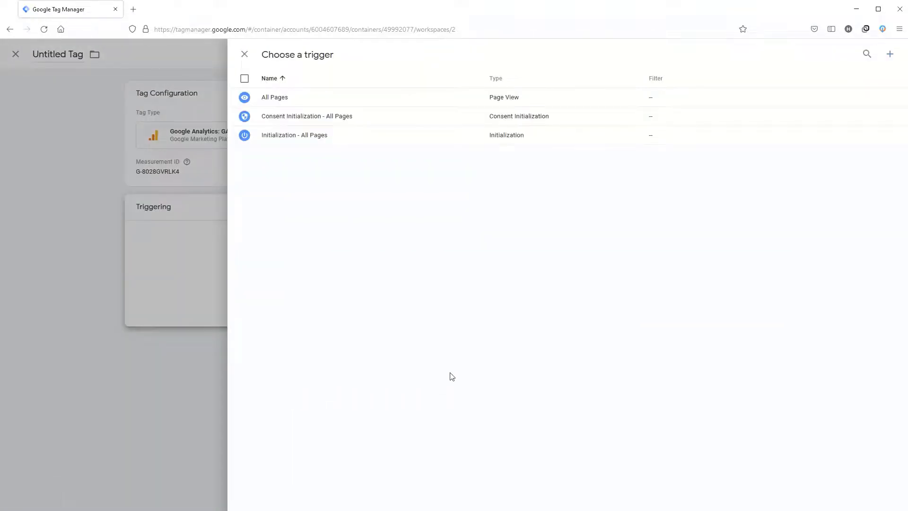
pyautogui.click(322, 97)
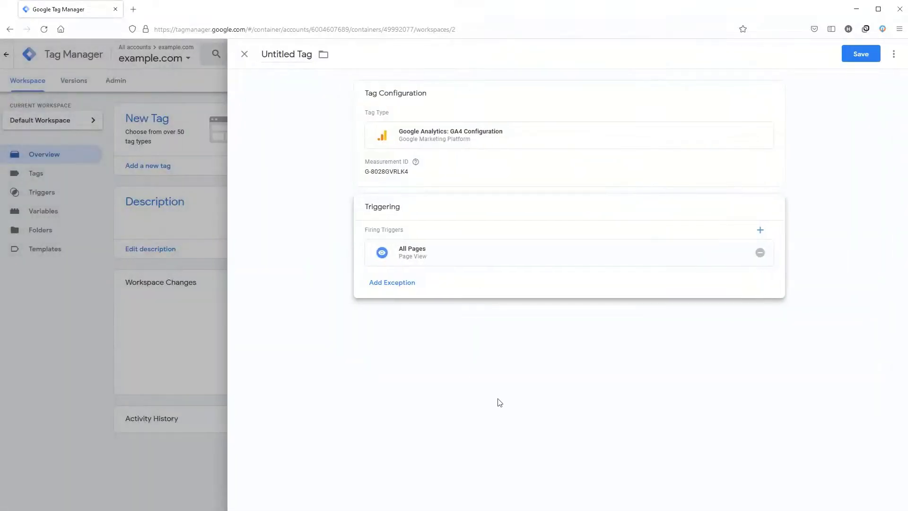
pyautogui.click(861, 54)
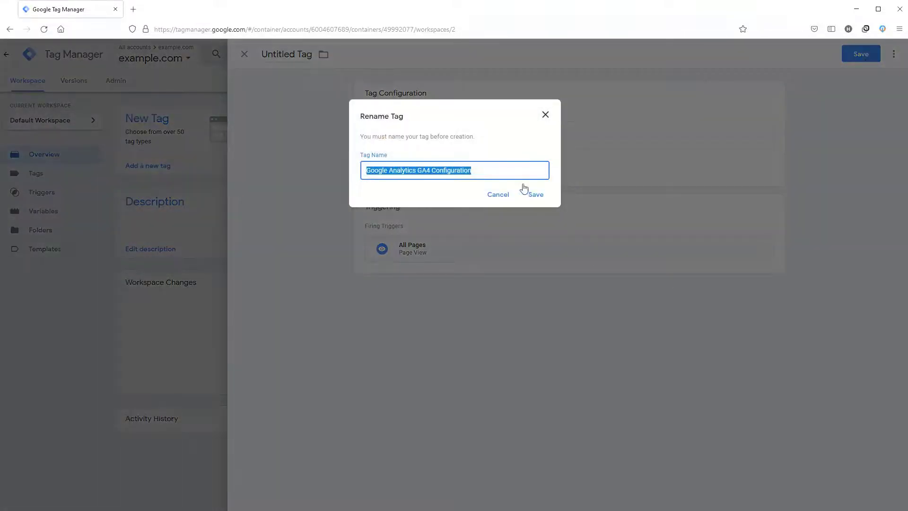
pyautogui.click(537, 195)
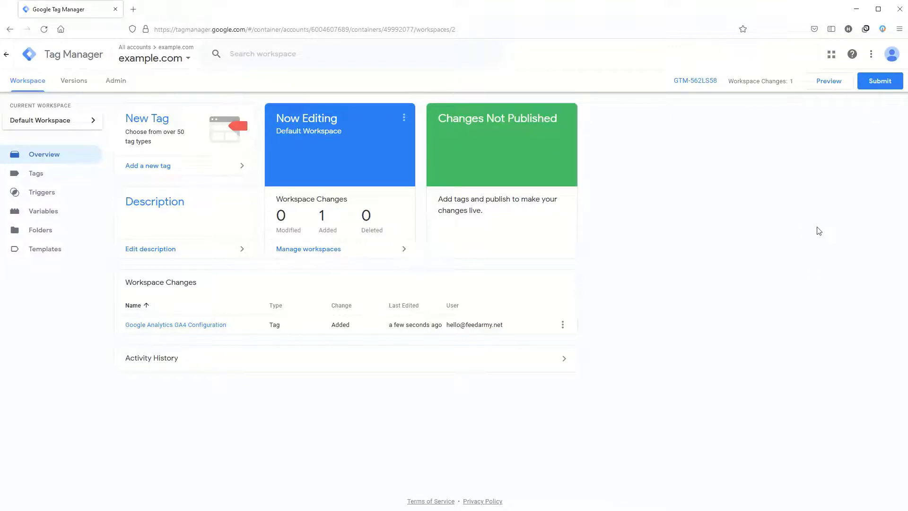
# Submit the workspace changes with GA4 as both version name and description, and publish them to the Live environment
pyautogui.click(879, 81)
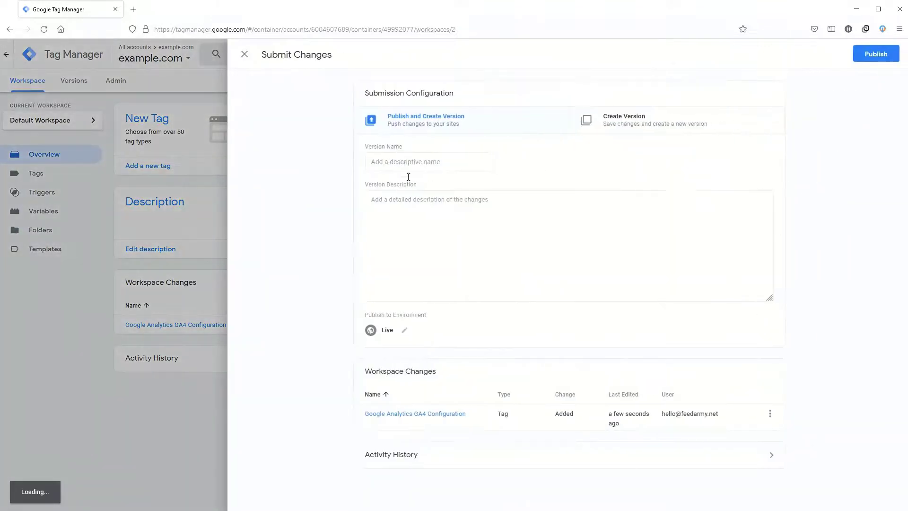
pyautogui.click(417, 156)
pyautogui.write('G')
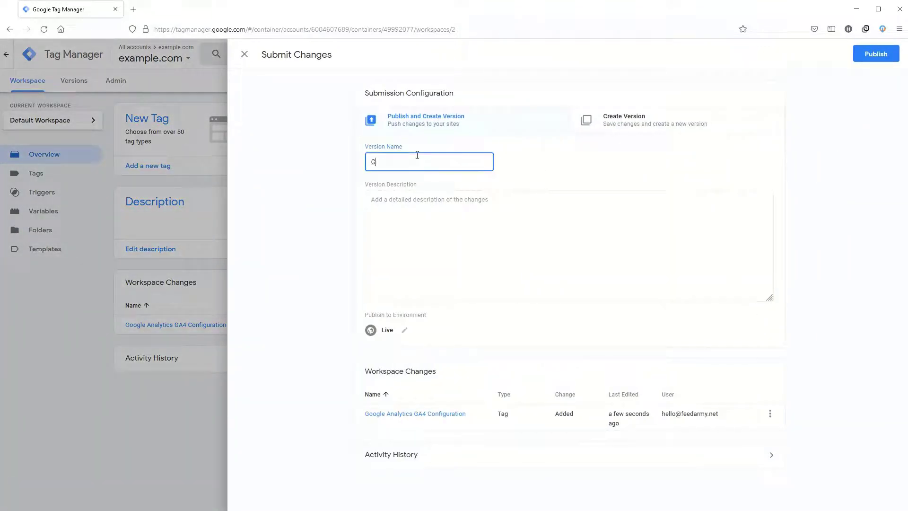
pyautogui.hotkey('ctrl', 'a')
pyautogui.hotkey('ctrl', 'c')
pyautogui.click(421, 227)
pyautogui.hotkey('ctrl', 'v')
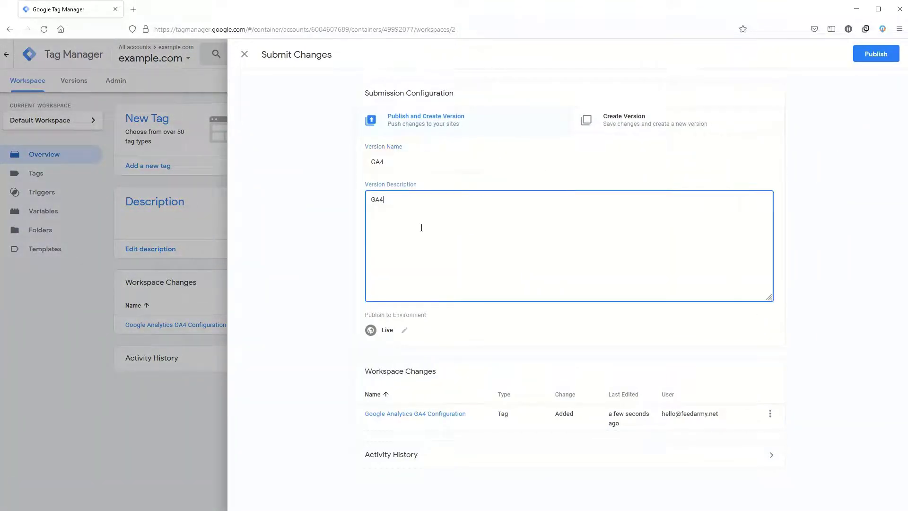
pyautogui.click(798, 162)
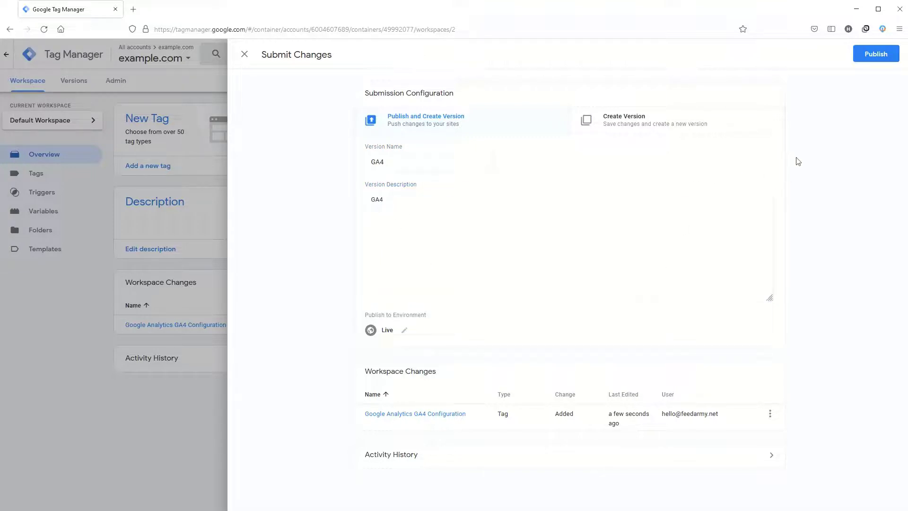
pyautogui.click(877, 54)
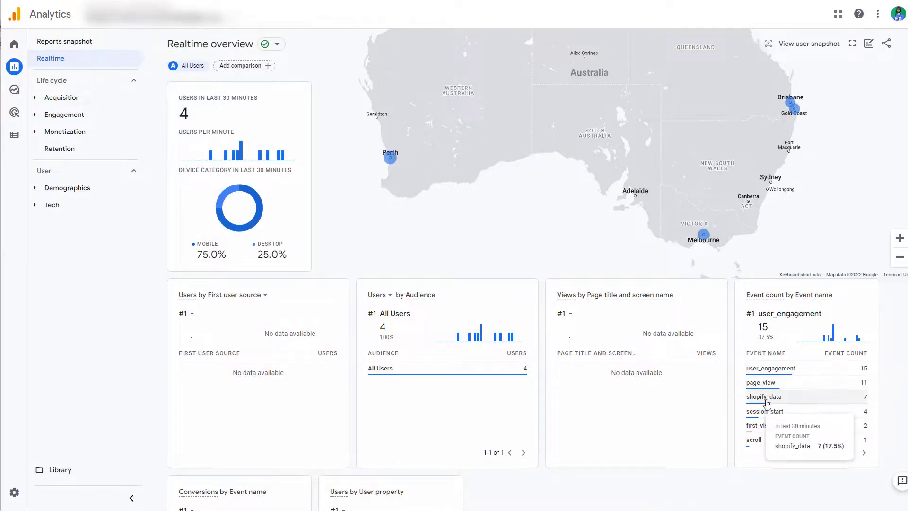
# Examine the parameters of the shopify_data event in the Google Analytics Realtime overview, including the second page of the list
pyautogui.moveTo(776, 402)
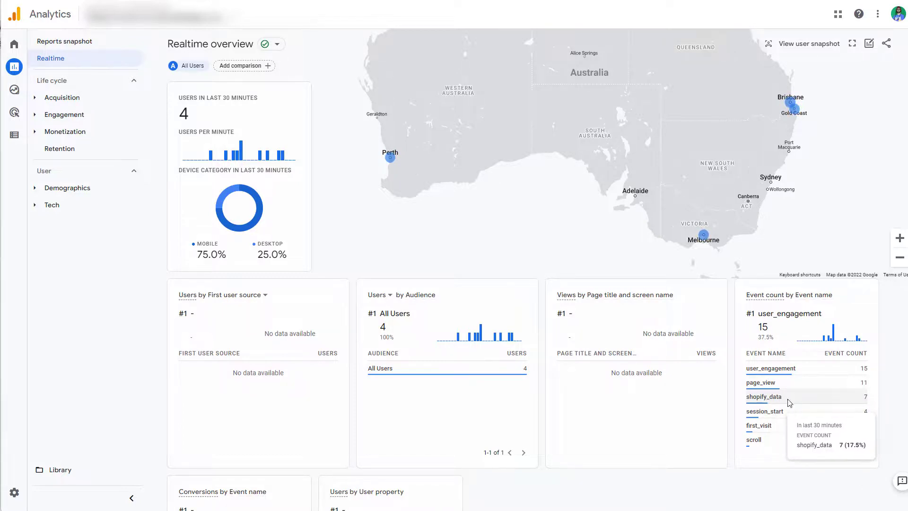
pyautogui.click(776, 399)
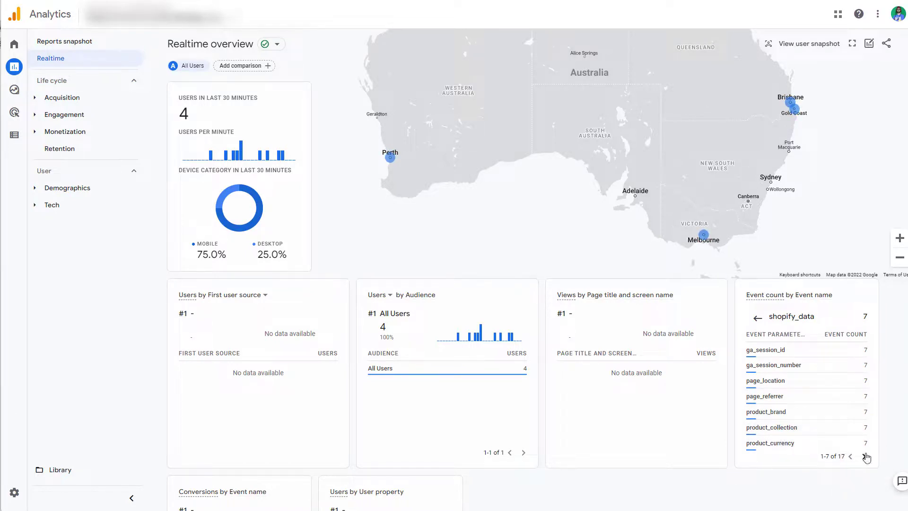
pyautogui.click(865, 457)
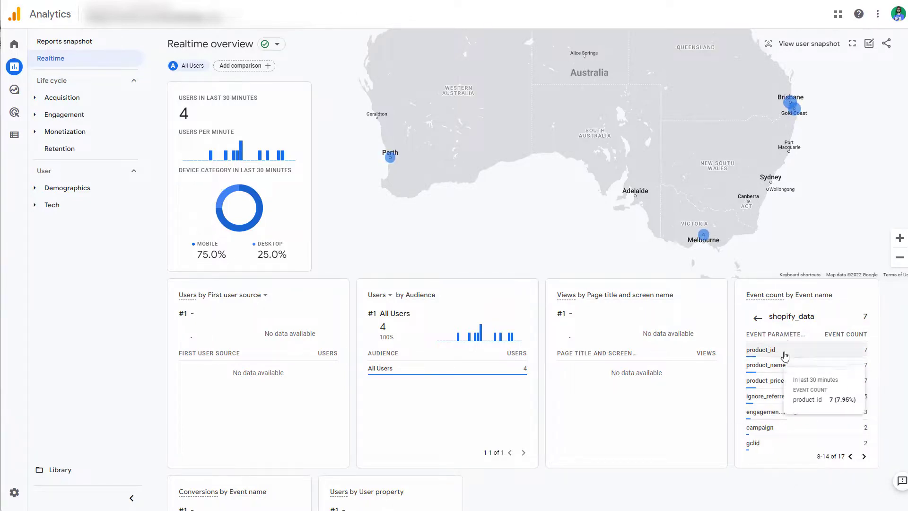
# Show the recorded values of the shopify_data event's product_id parameter in the Realtime overview
pyautogui.click(761, 350)
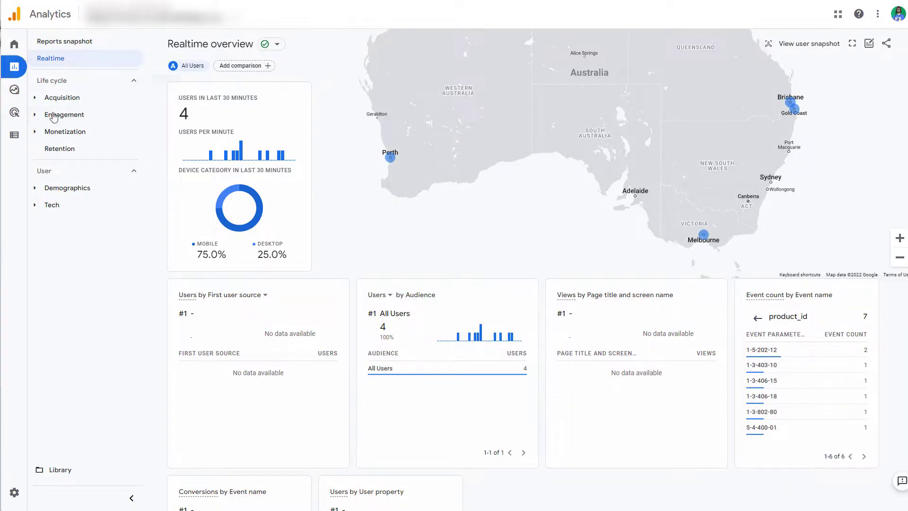
pyautogui.moveTo(20, 97)
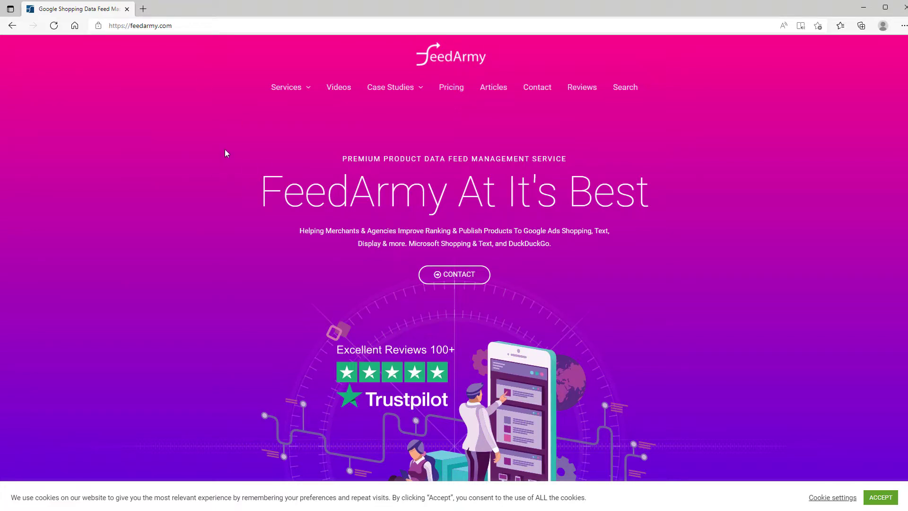
# Open the Google Analytics 4 Shopify Event Tracking service page on feedarmy.com and examine its What Is Tracked list
pyautogui.moveTo(274, 90)
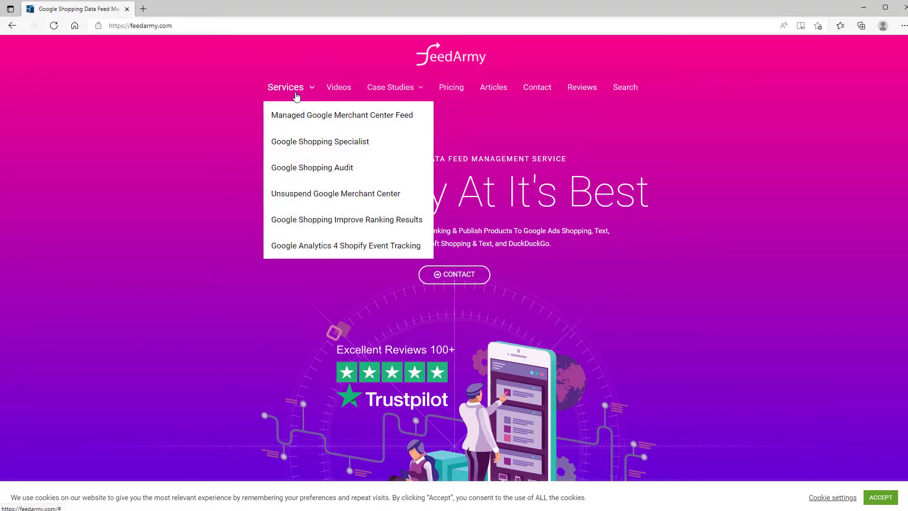
pyautogui.click(329, 251)
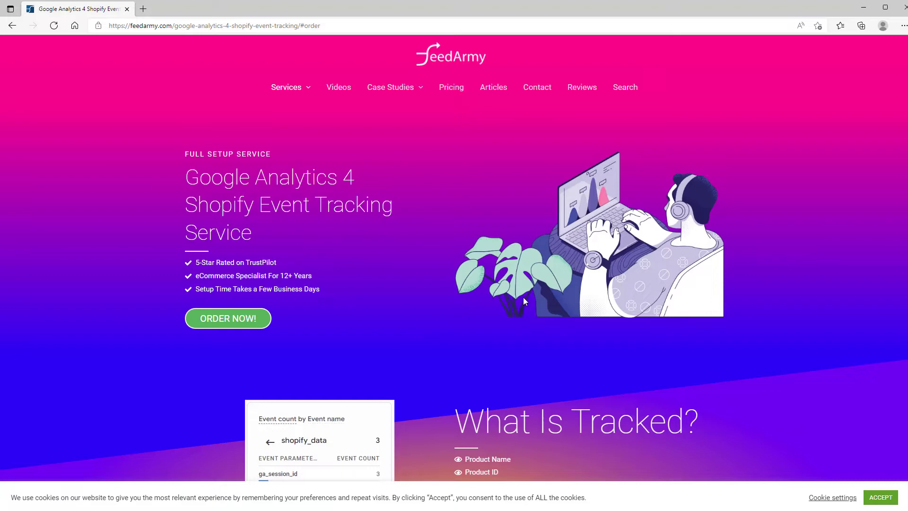
pyautogui.scroll(-8, 523, 298)
pyautogui.scroll(2, 516, 213)
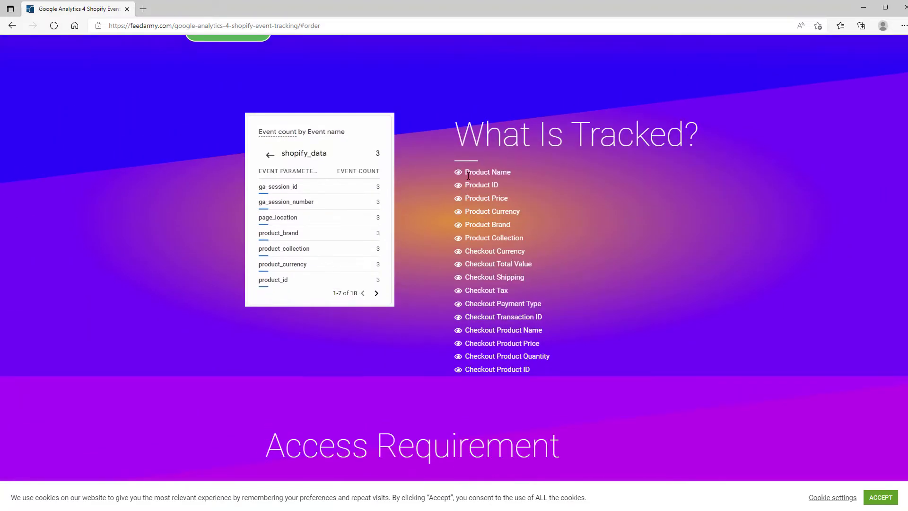
pyautogui.moveTo(538, 373); pyautogui.dragTo(464, 169)
pyautogui.click(530, 282)
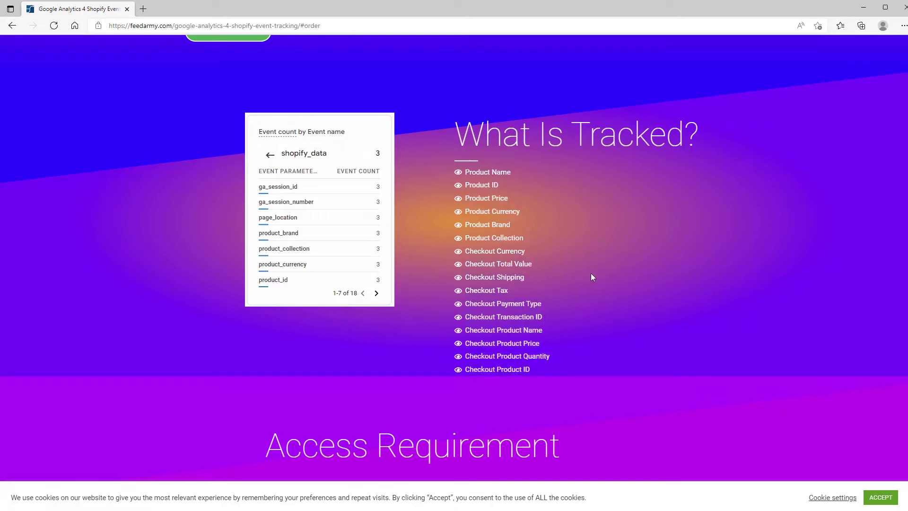